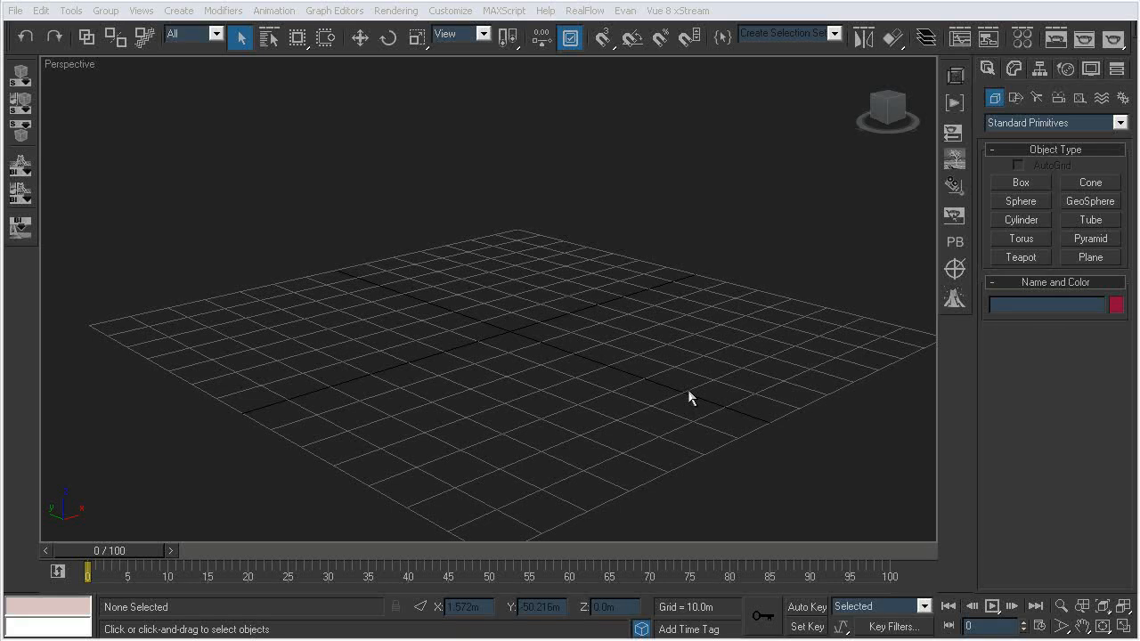
Open Particle View and widen its window until the whole list of operators and tests is displayed
middle_drag(483, 350, 473, 353)
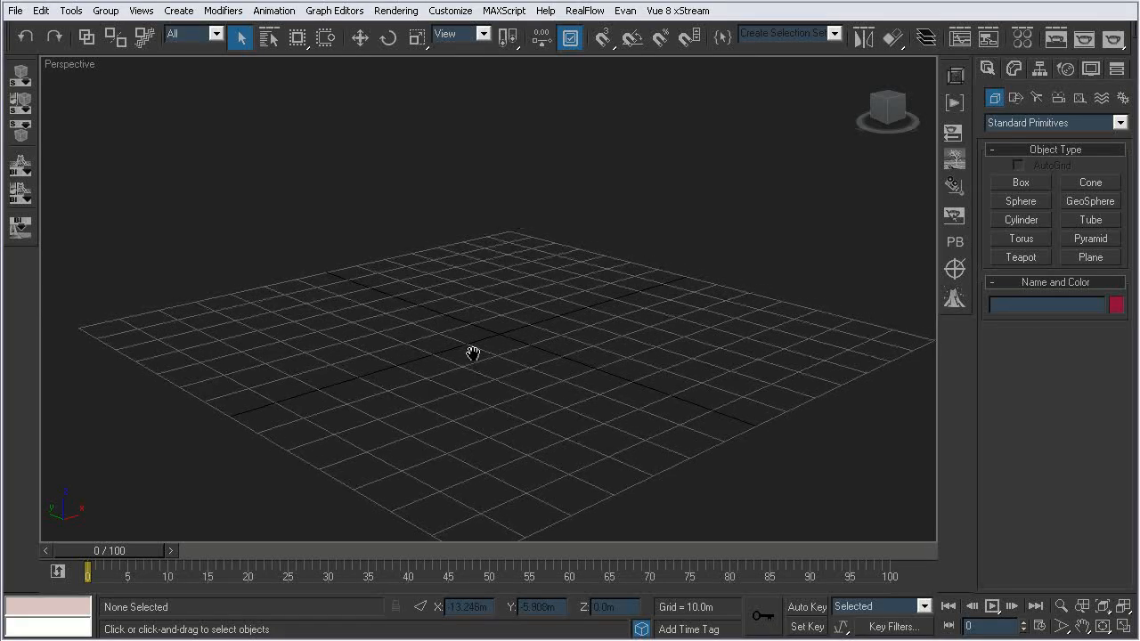
key(6)
mouse_move(355, 72)
mouse_down()
mouse_move(370, 68)
mouse_move(359, 69)
mouse_up()
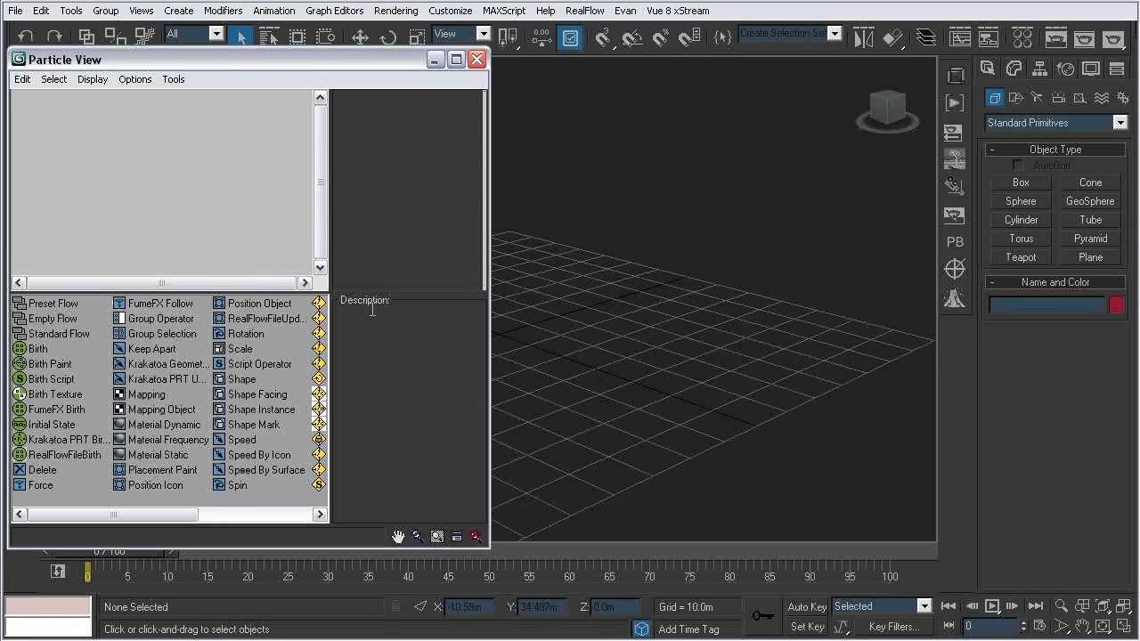
drag(489, 223, 704, 294)
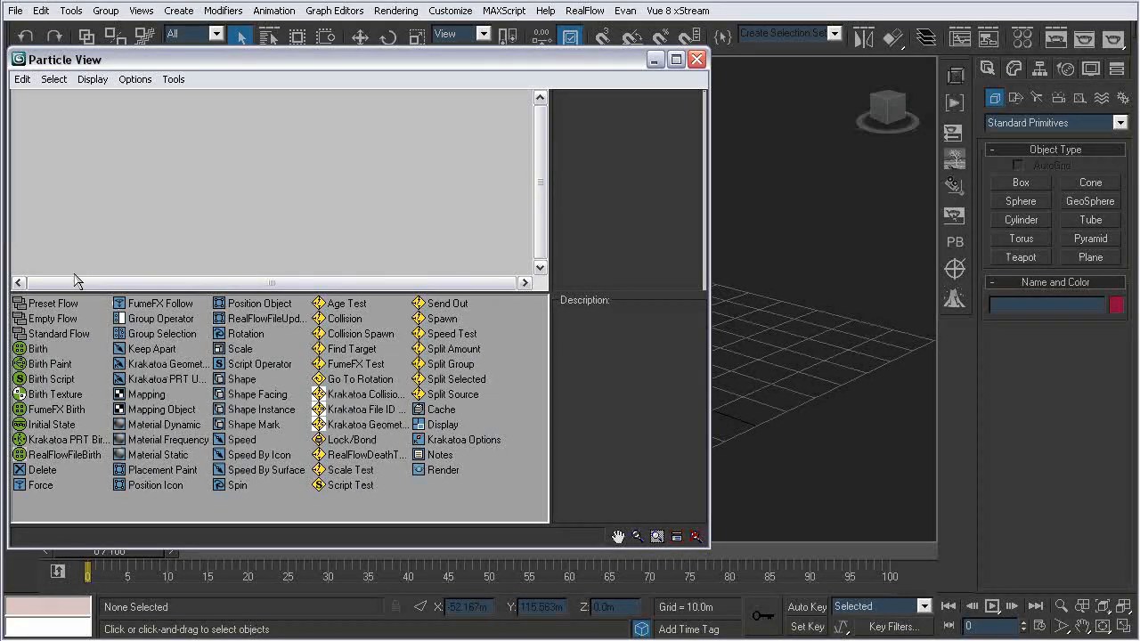
Enlarge the event display area and add a Preset Flow to it using the PlasmaBlastV1.0 preset
click(40, 305)
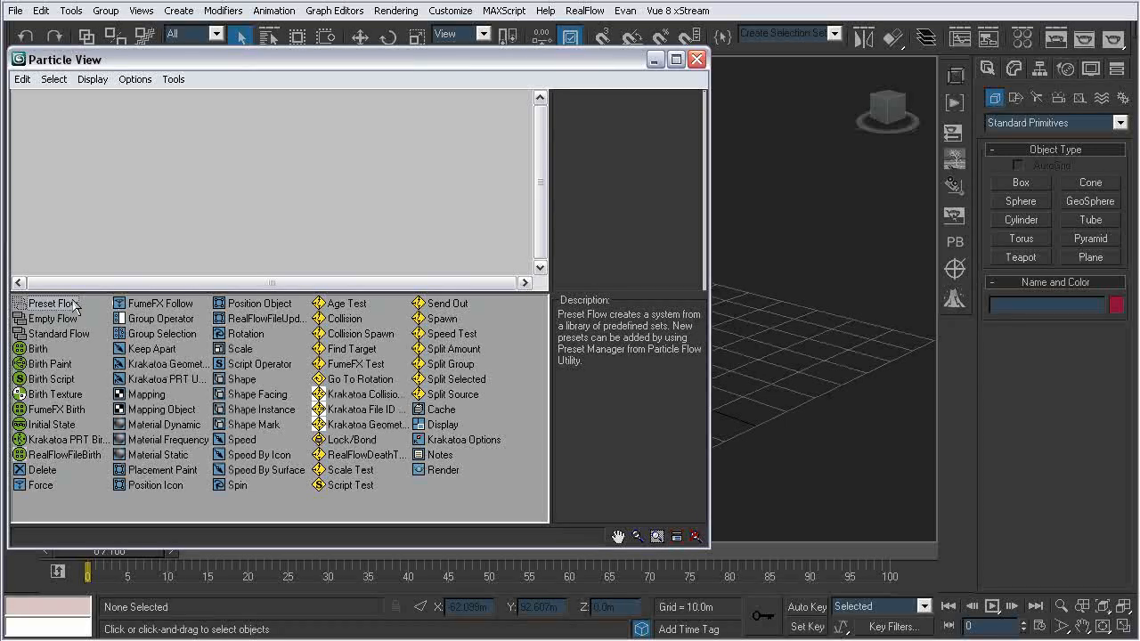
drag(203, 290, 205, 359)
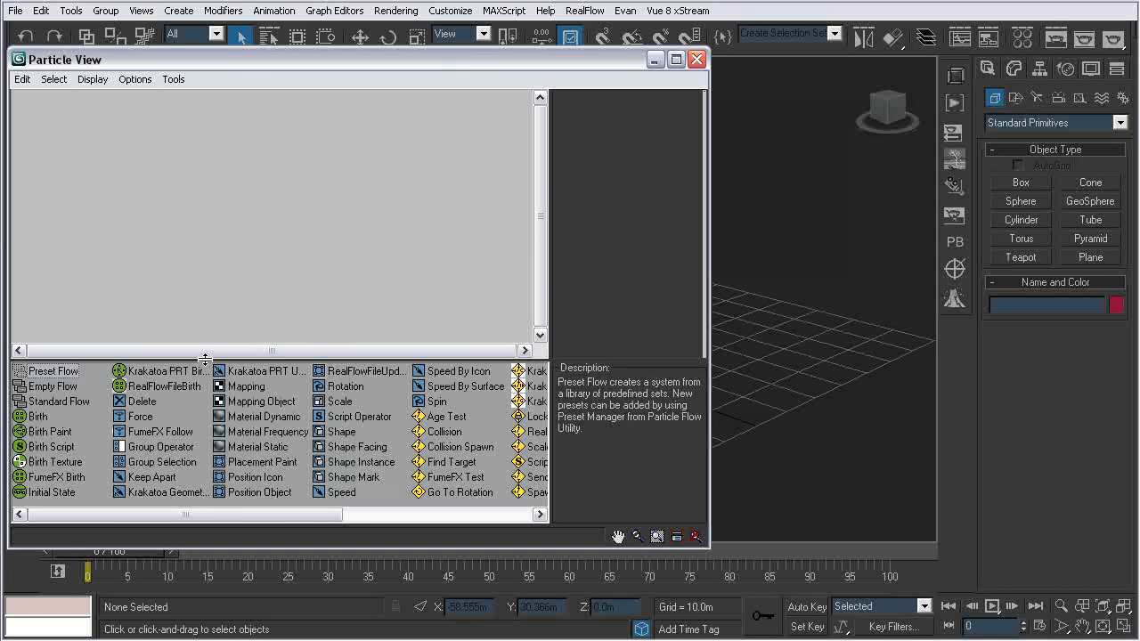
drag(64, 375, 135, 281)
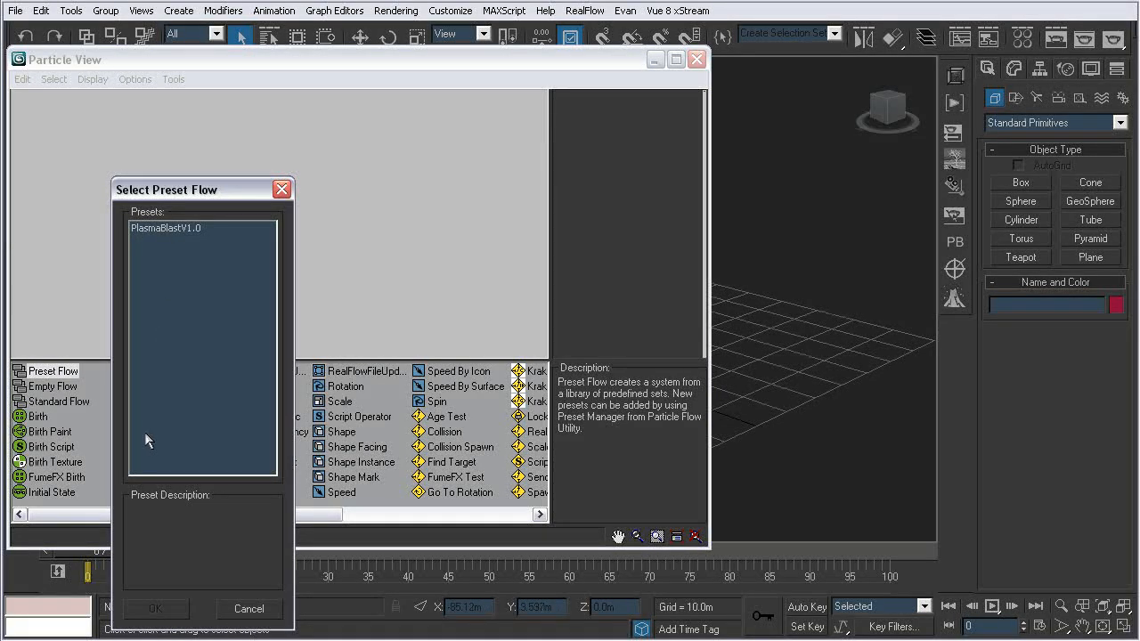
click(165, 229)
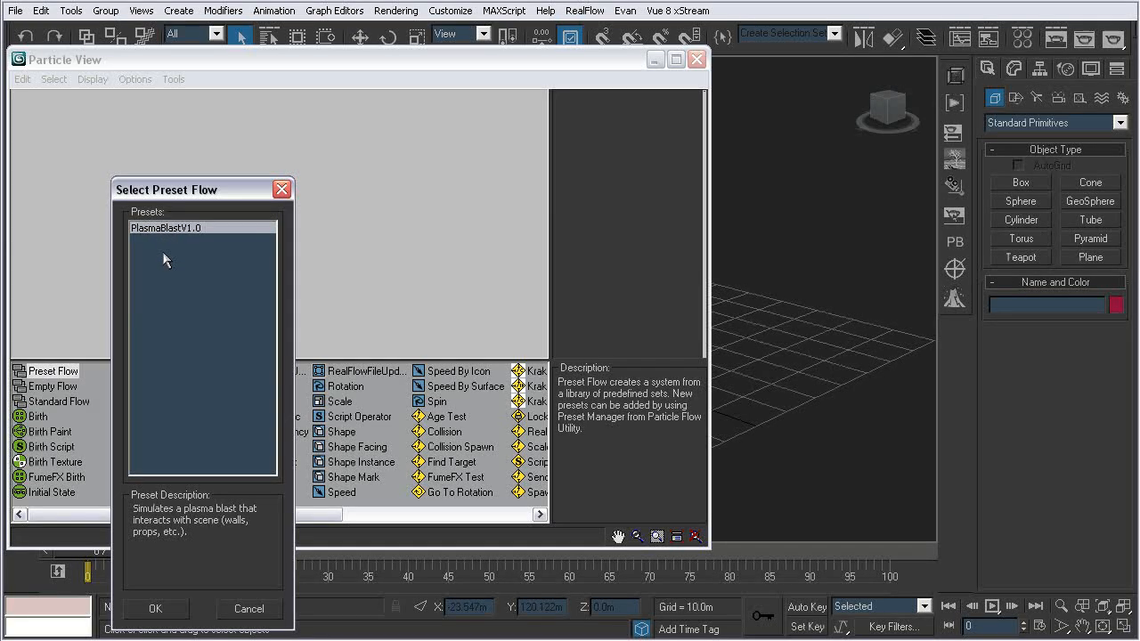
click(153, 610)
click(155, 609)
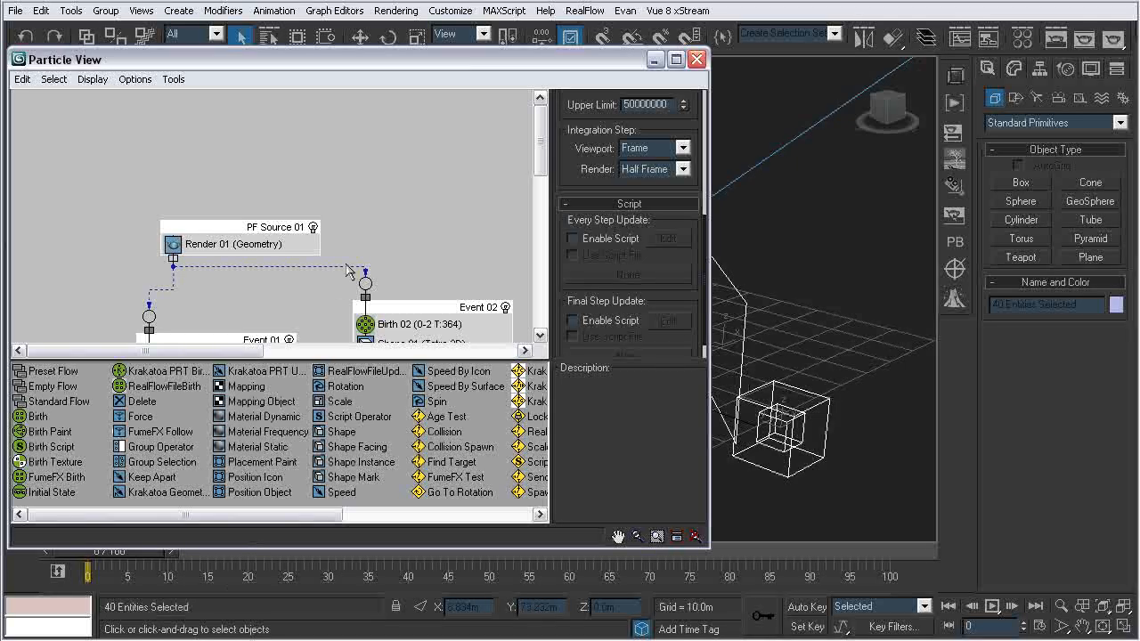
Review the layout of PF Source 01 and its connected events, closing Particle View when done
middle_drag(285, 292, 289, 148)
middle_drag(324, 300, 299, 319)
click(272, 242)
middle_drag(262, 180, 297, 300)
middle_drag(293, 235, 282, 229)
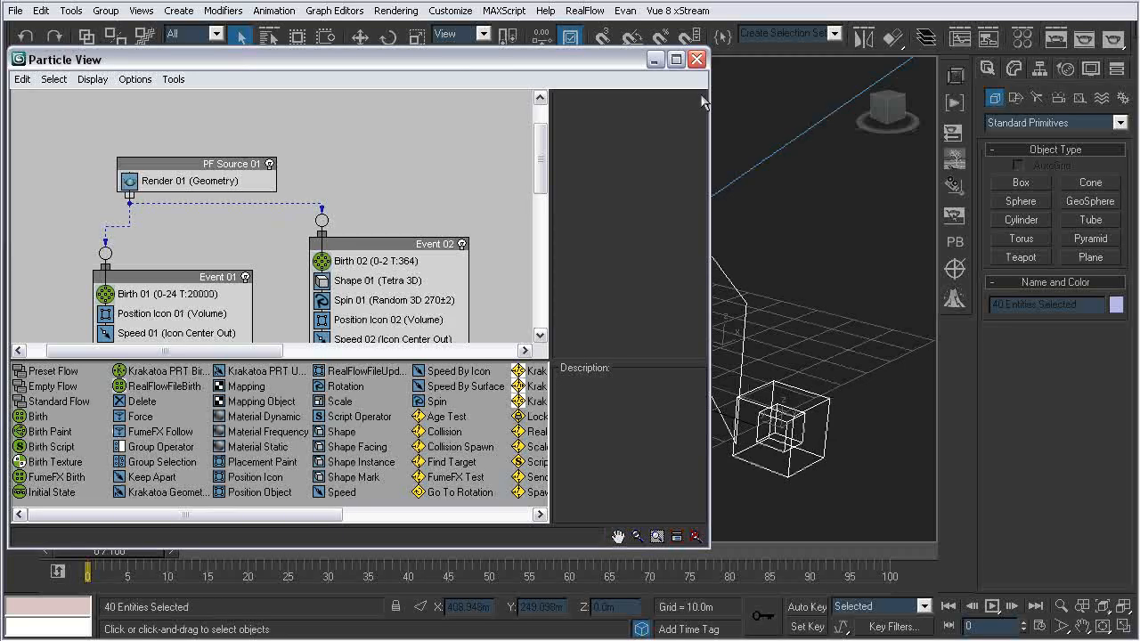
click(698, 59)
Advance the animation to frame 34 to generate the particle blast and clear the object selection
alt+middle_drag(562, 258, 484, 387)
scroll(483, 387, up, 3)
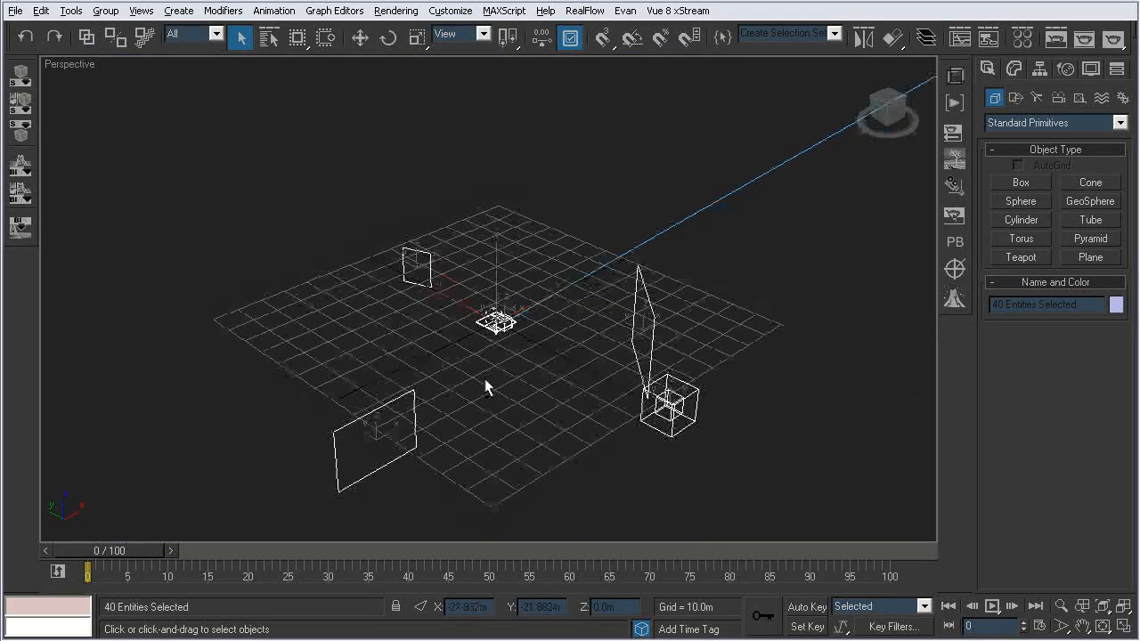
drag(150, 552, 359, 579)
click(186, 484)
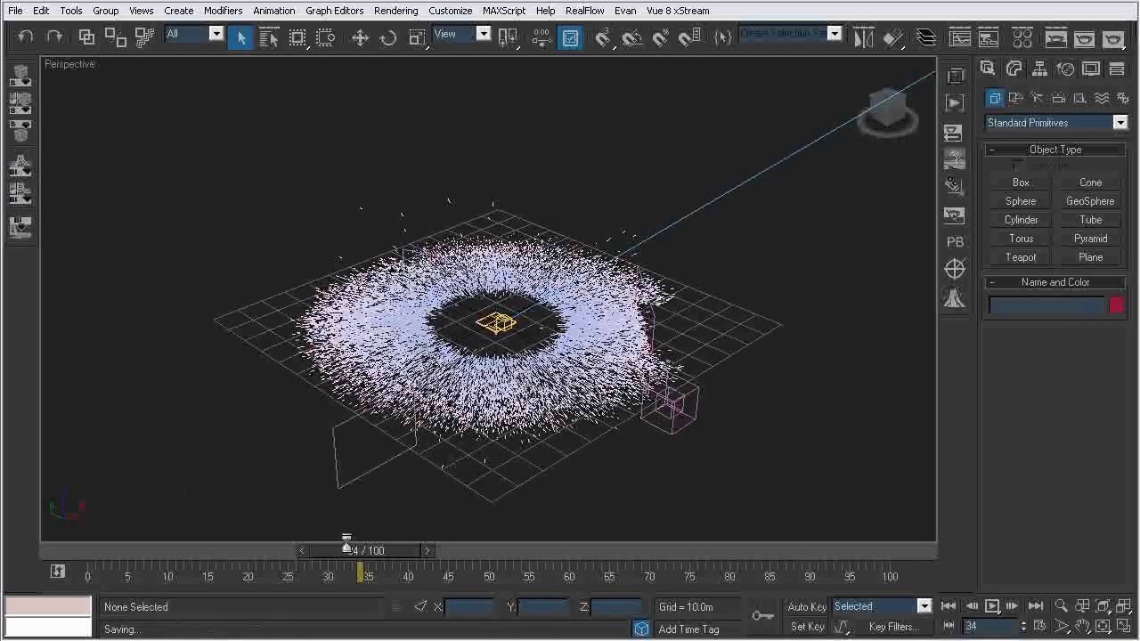
Examine the particle blast from several angles, including where it meets the deflectors and the box
alt+middle_drag(351, 355, 413, 367)
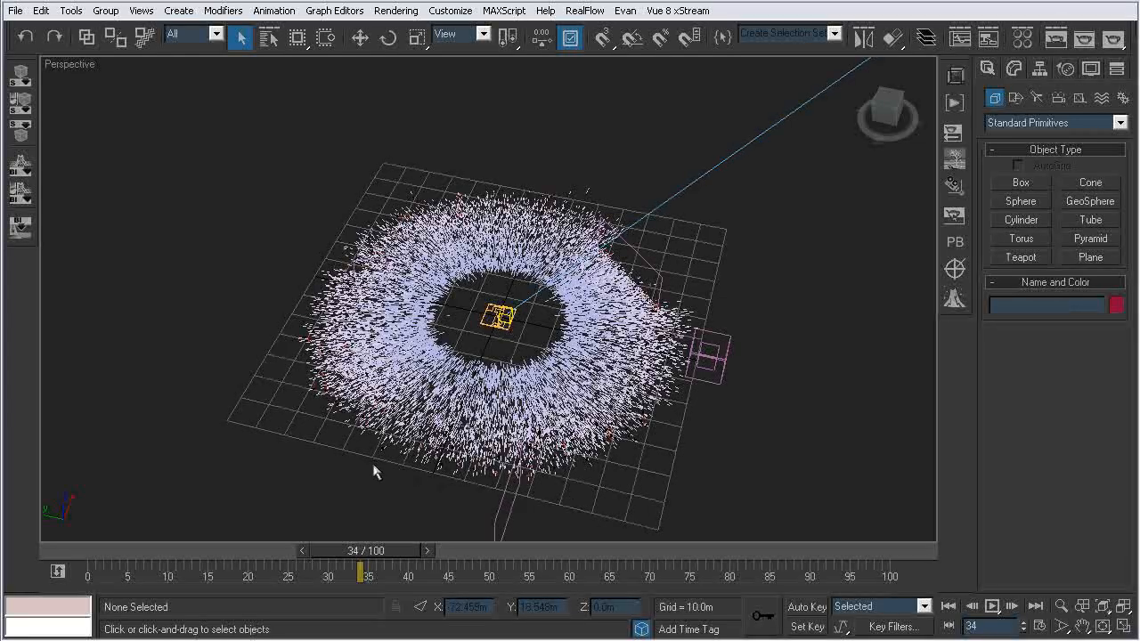
middle_drag(387, 468, 394, 389)
scroll(395, 388, up, 5)
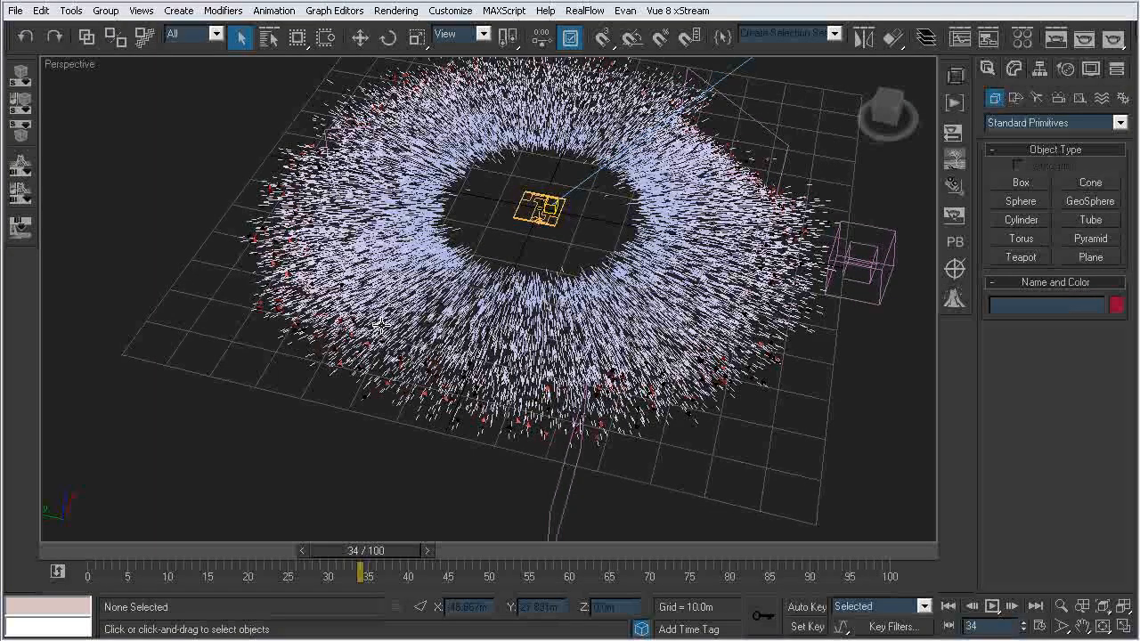
middle_drag(493, 261, 461, 321)
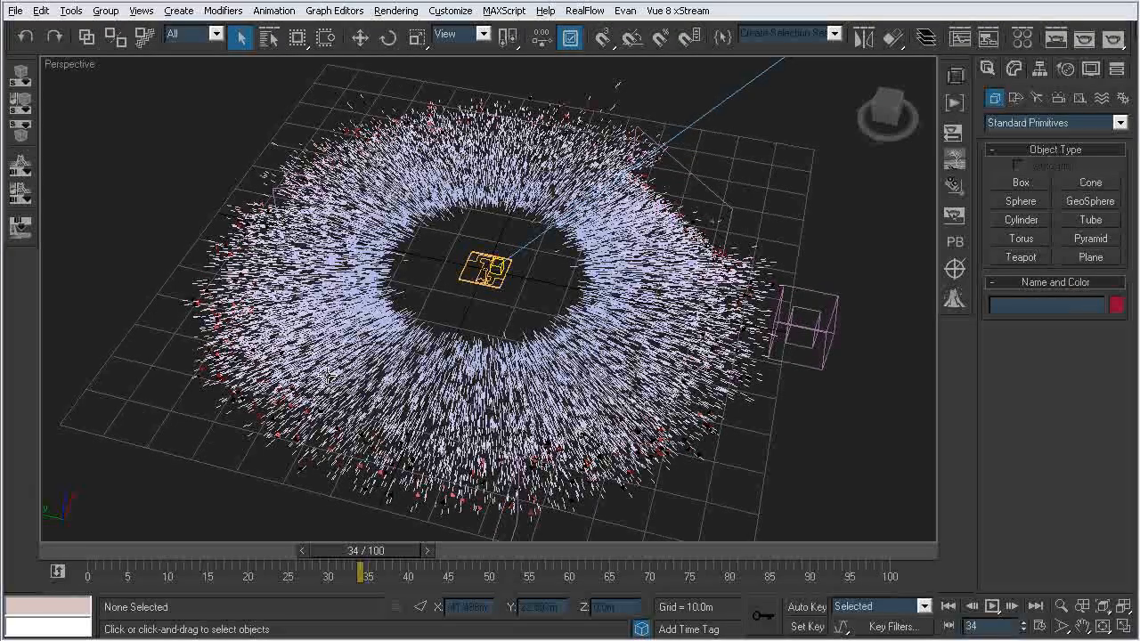
alt+middle_drag(461, 320, 460, 305)
alt+middle_drag(325, 366, 378, 348)
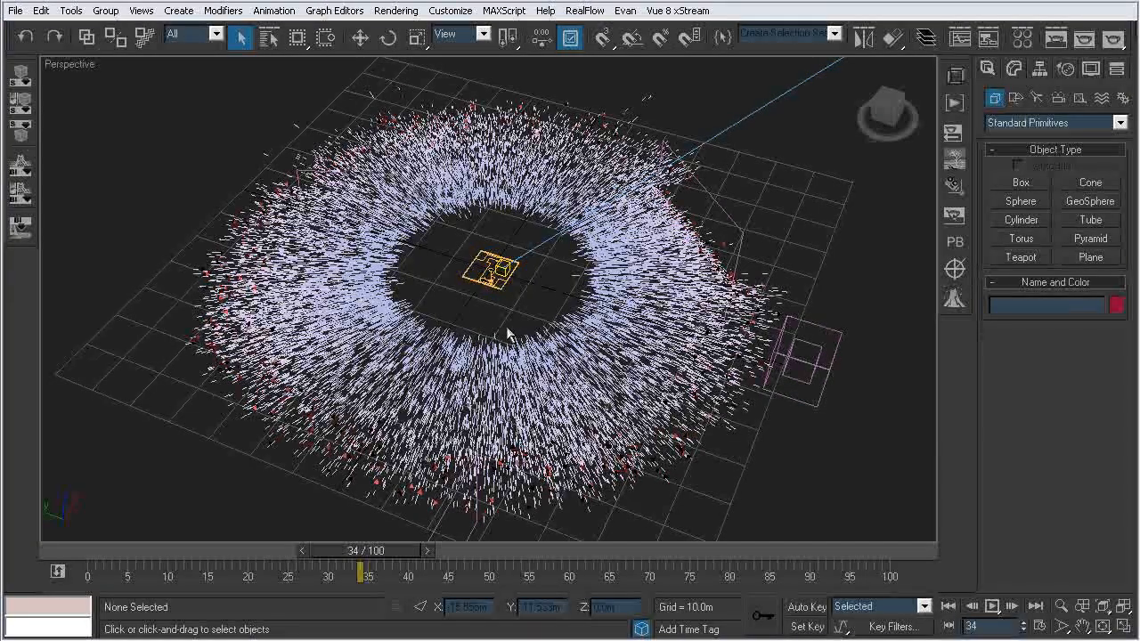
alt+middle_drag(508, 334, 425, 347)
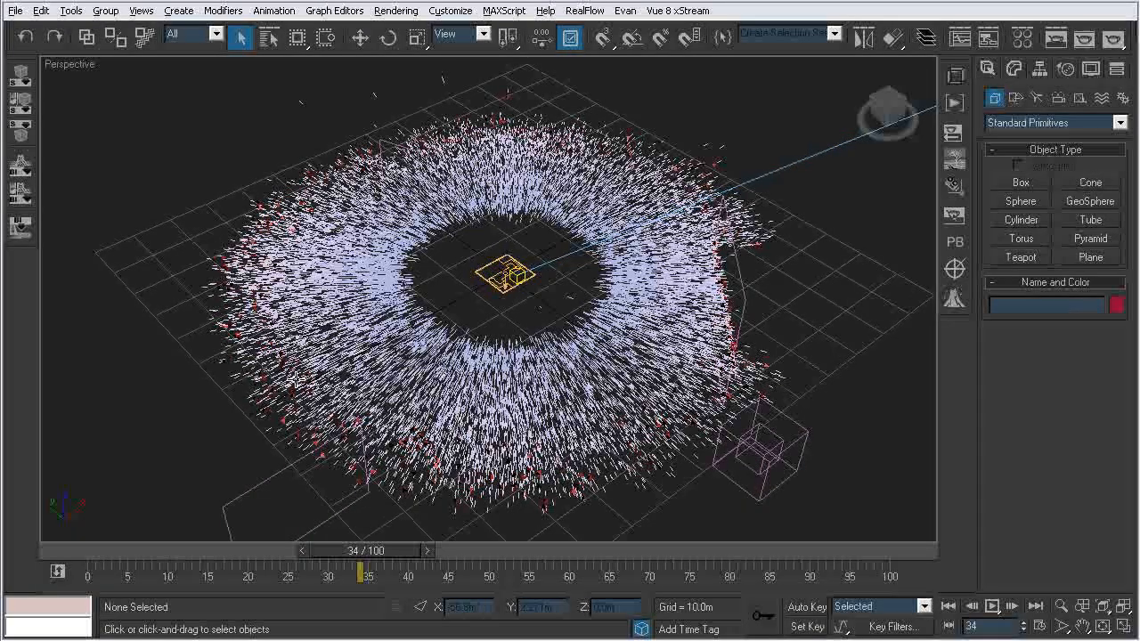
scroll(303, 435, down, 5)
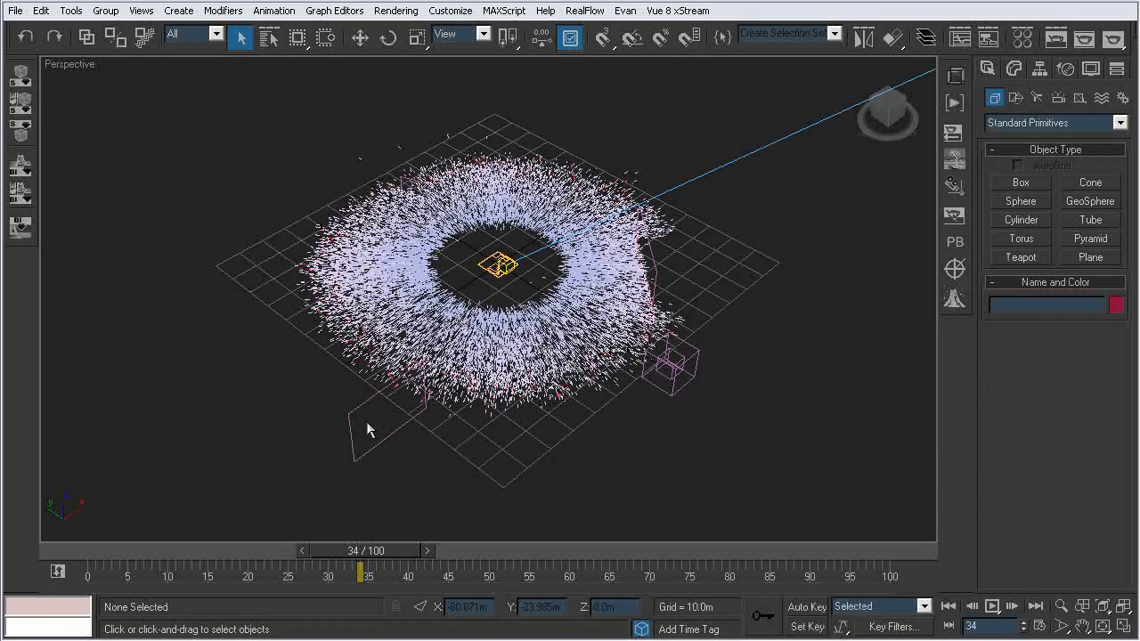
alt+middle_drag(234, 276, 255, 316)
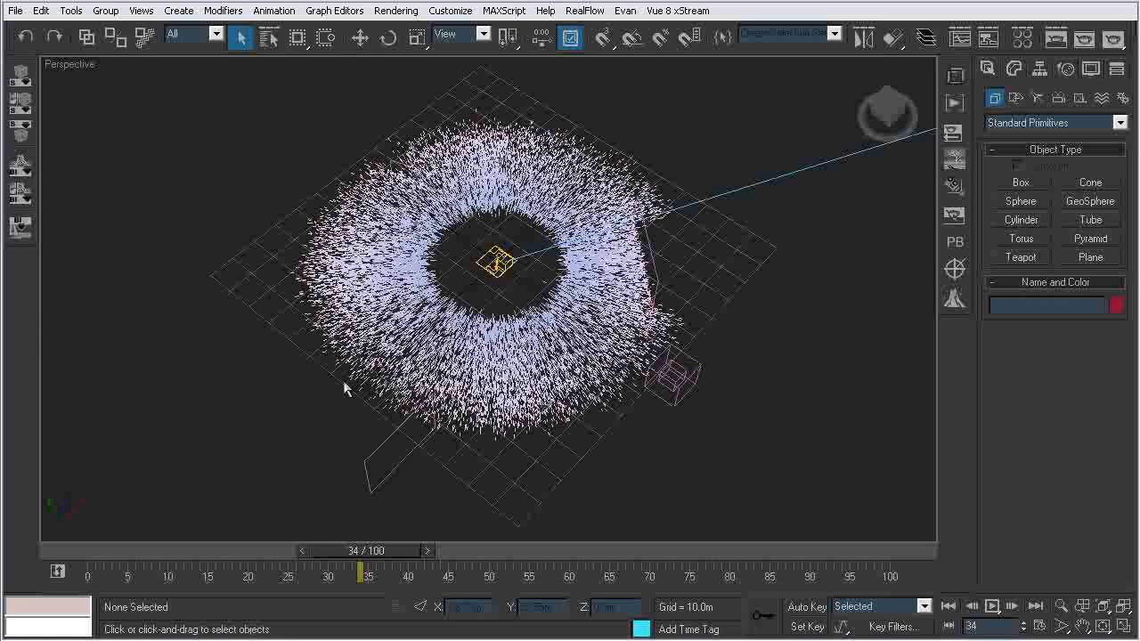
Switch the reference coordinate system to Local and move Deflector01 along its own plane at the edge of the blast
click(367, 458)
alt+middle_drag(332, 437, 312, 427)
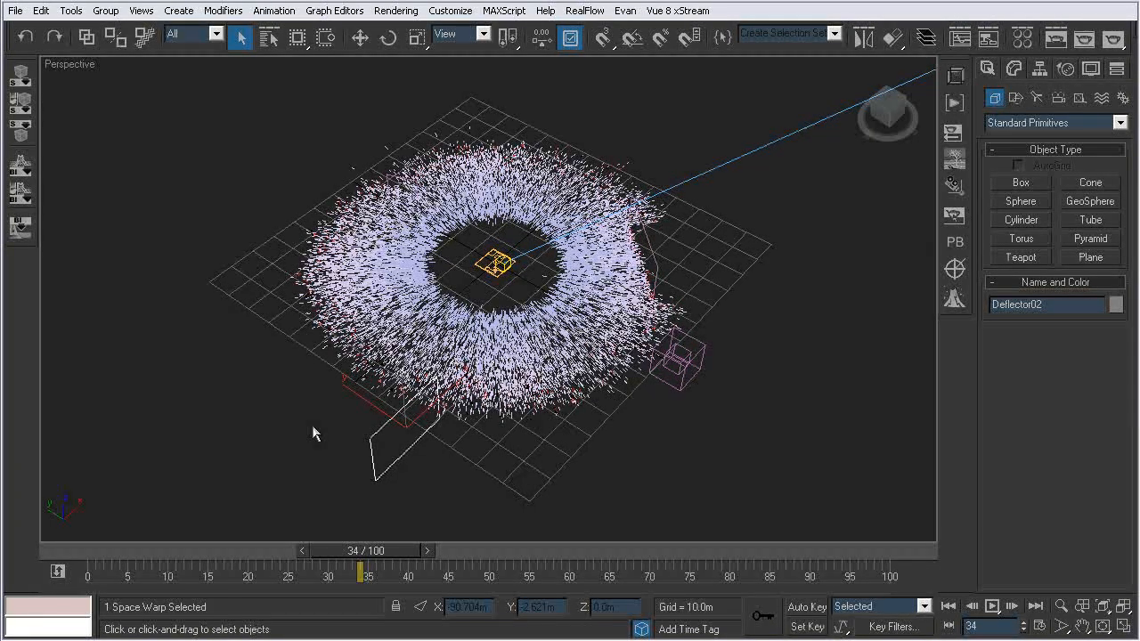
click(651, 247)
key(w)
alt+middle_drag(655, 188, 630, 214)
click(469, 33)
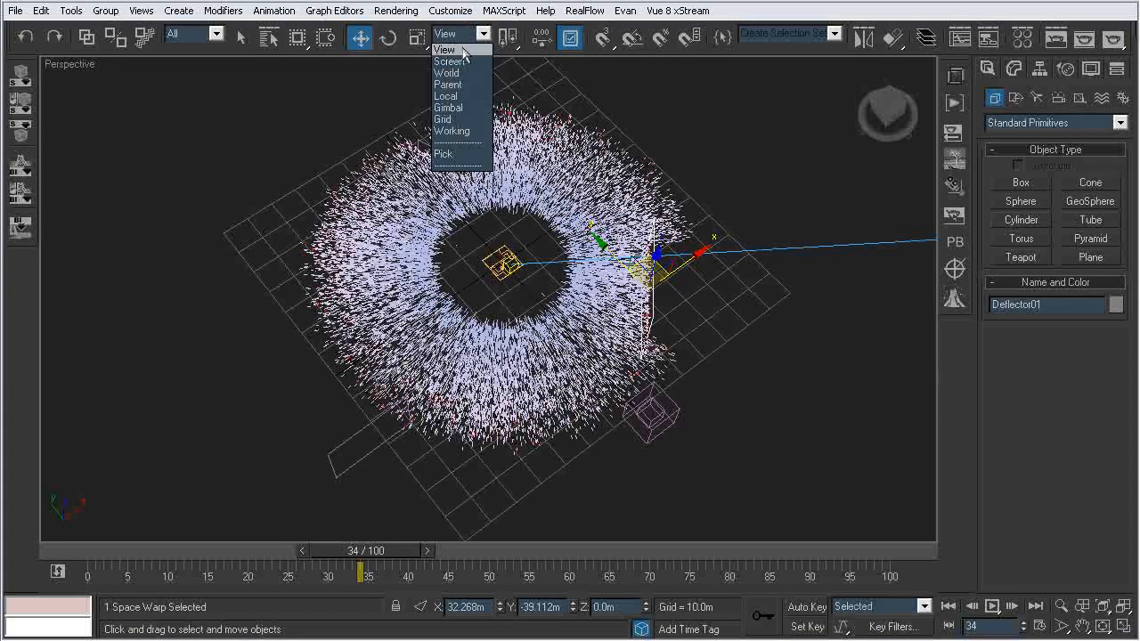
click(460, 95)
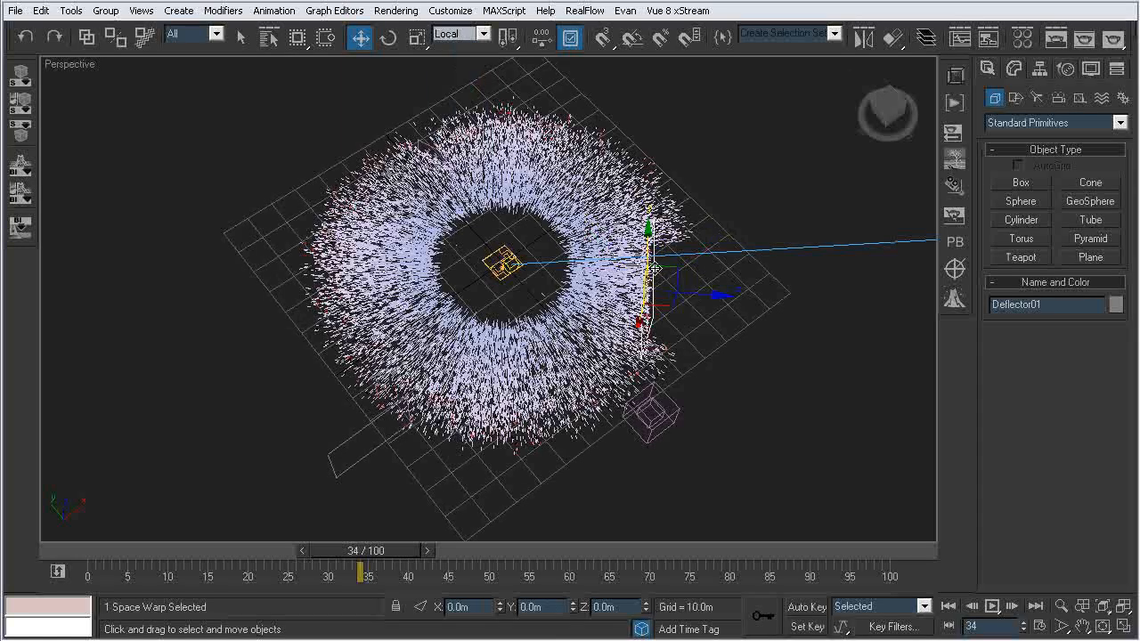
alt+middle_drag(651, 326, 664, 276)
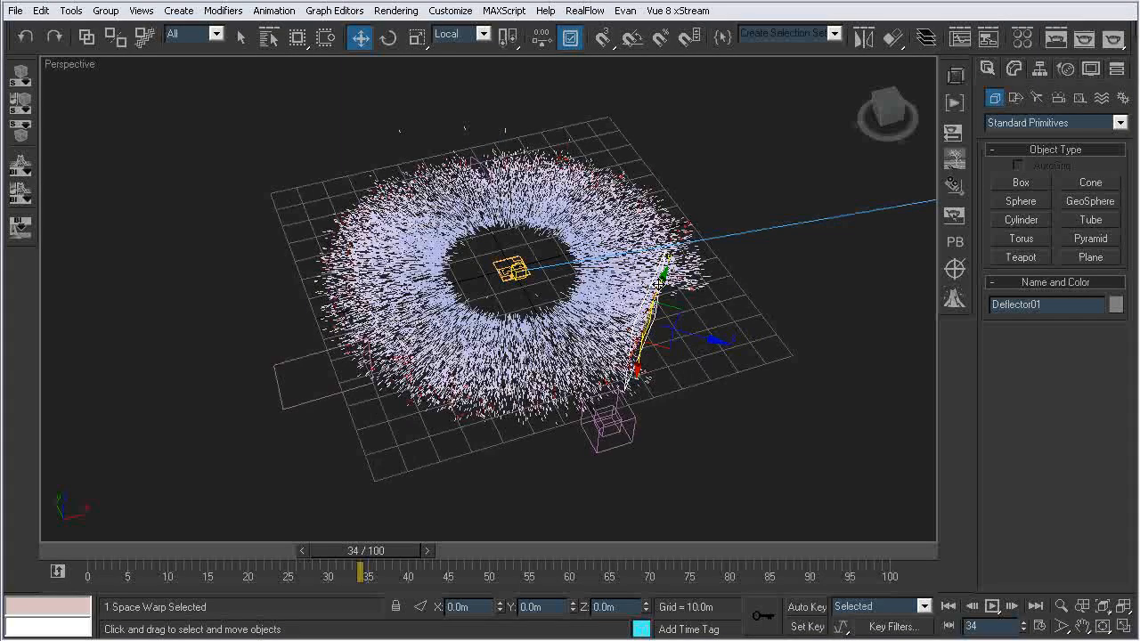
drag(653, 303, 687, 252)
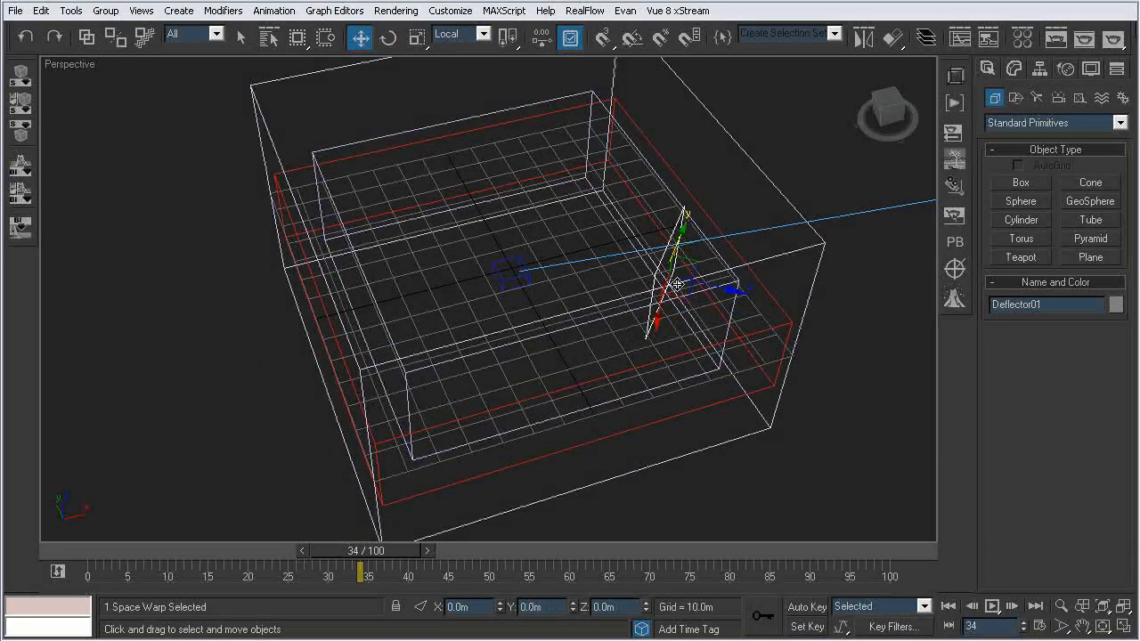
Select Deflector02 outside the front edge of the blast and rotate it to a diagonal angle
alt+middle_drag(392, 356, 414, 364)
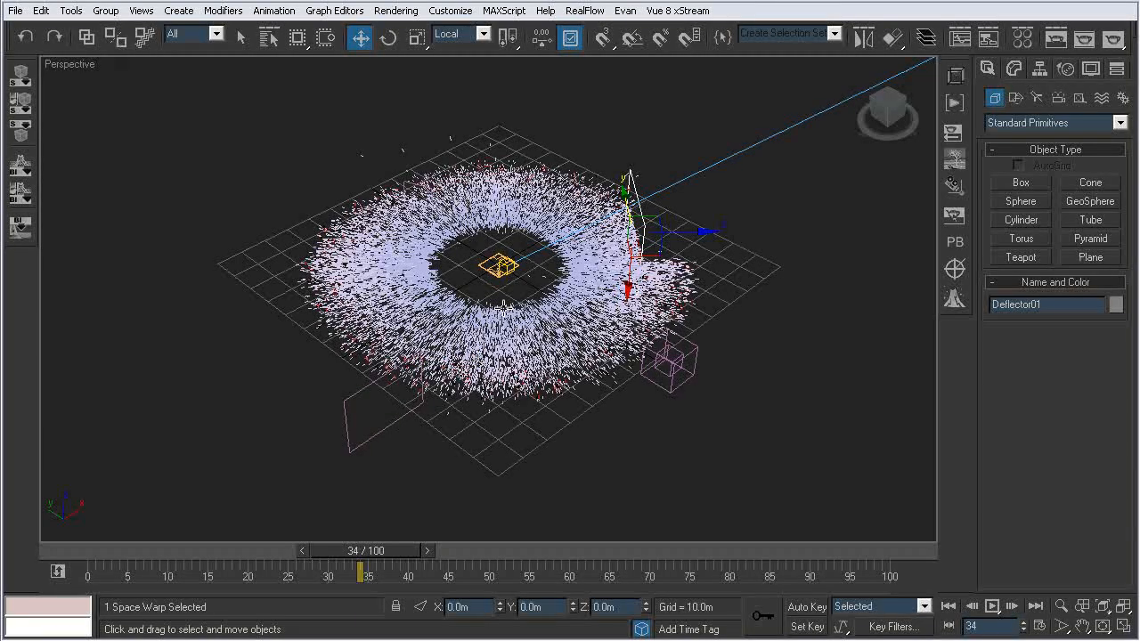
scroll(486, 351, up, 5)
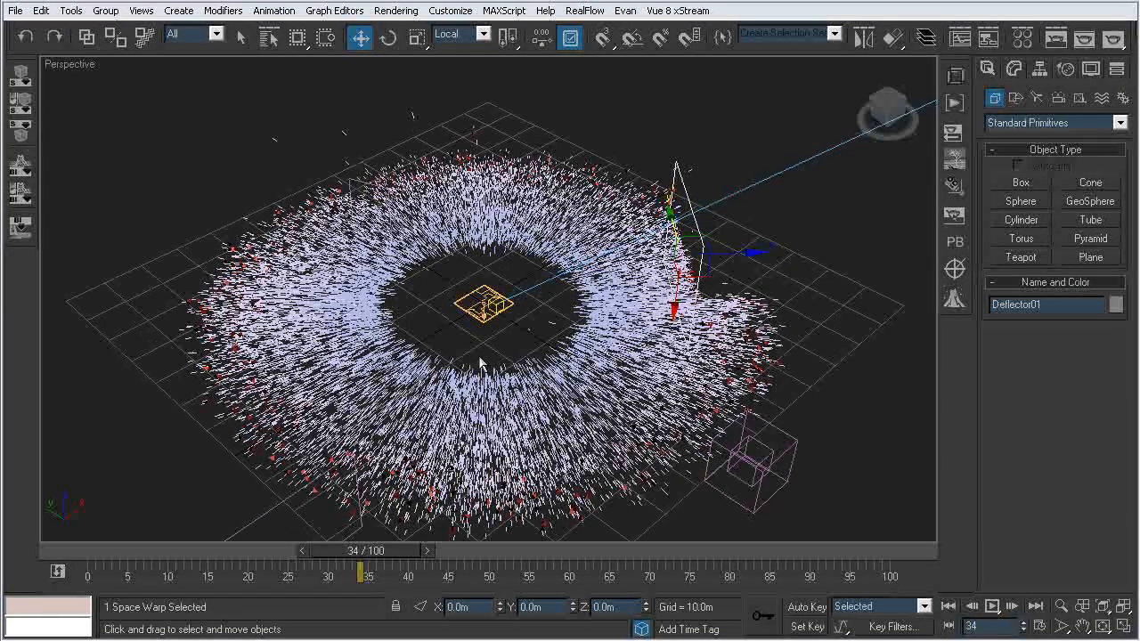
scroll(420, 388, down, 5)
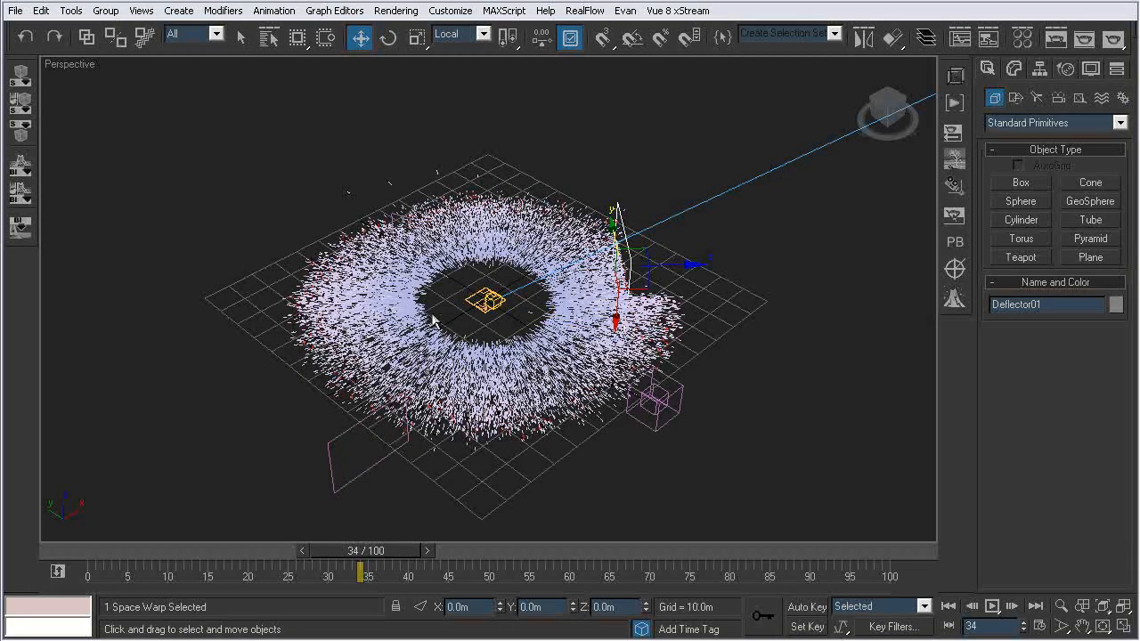
drag(307, 436, 355, 473)
alt+middle_drag(309, 396, 392, 419)
key(e)
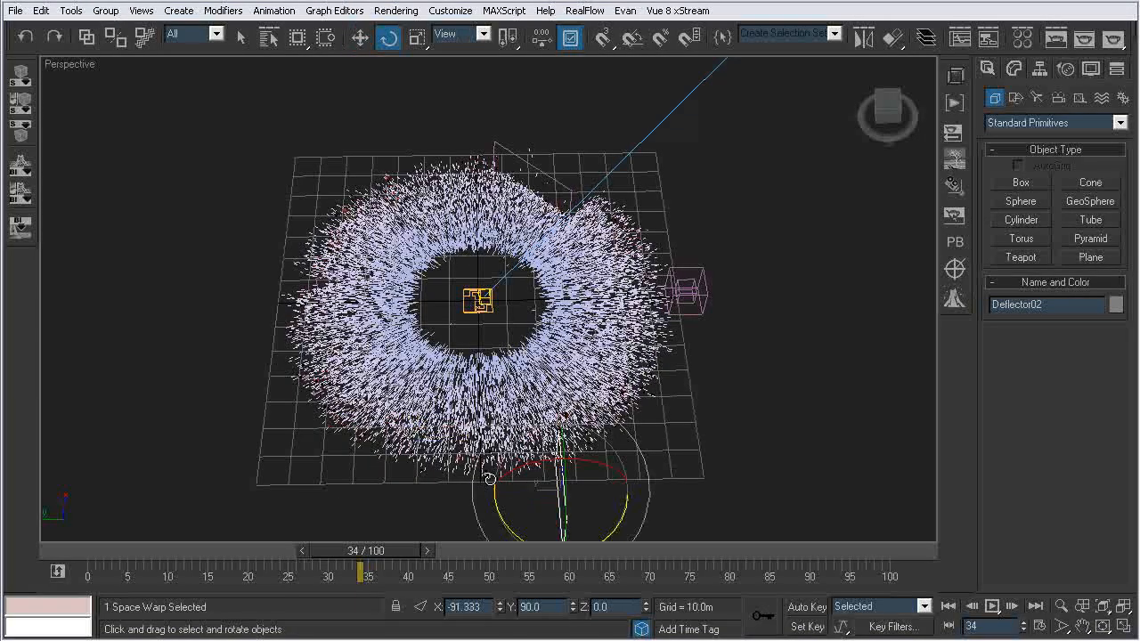
drag(559, 531, 798, 342)
Move Deflector02 into the path of the particles, between the emitter and the front corner of the grid
key(w)
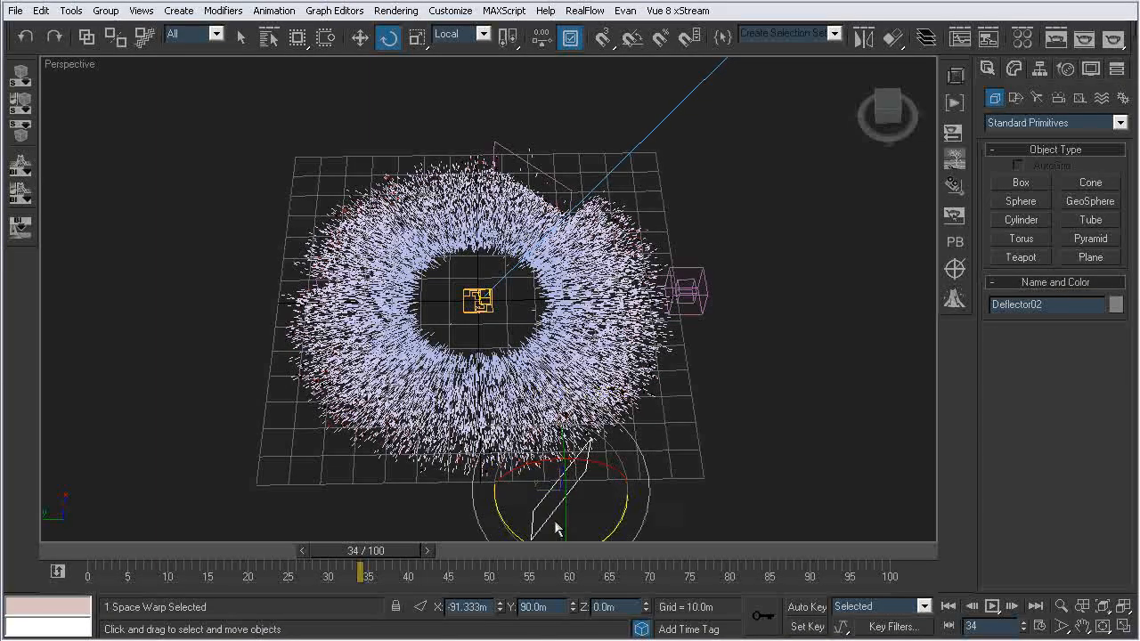
drag(522, 496, 582, 364)
alt+middle_drag(300, 440, 321, 423)
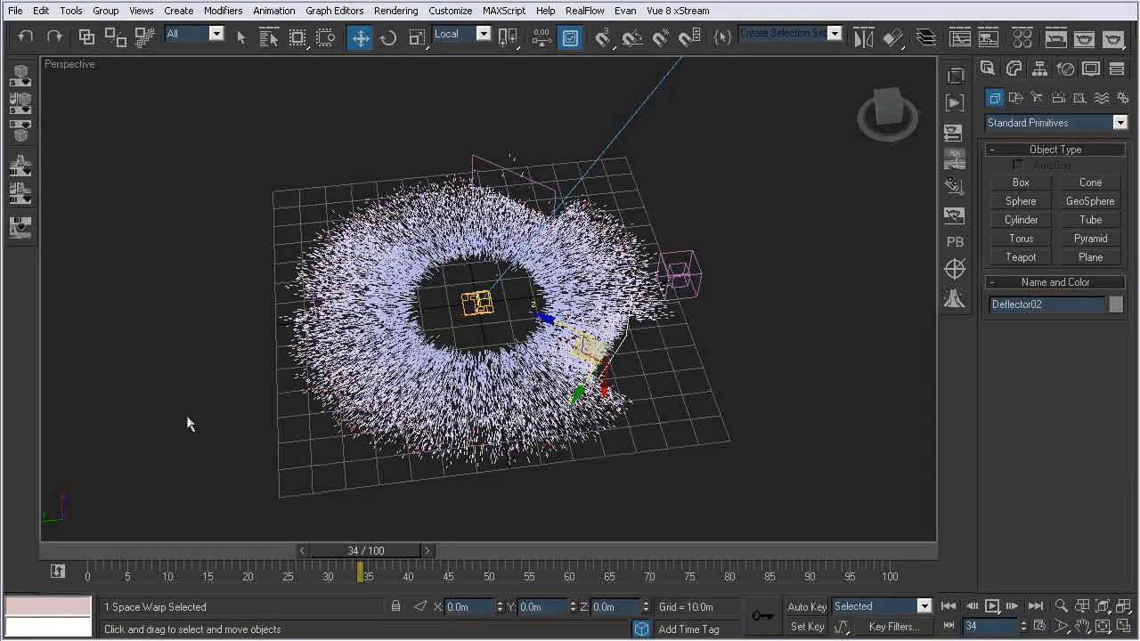
Advance to frame 54 and set the Bounce of Deflector02 to 0.1
drag(364, 552, 515, 552)
click(633, 374)
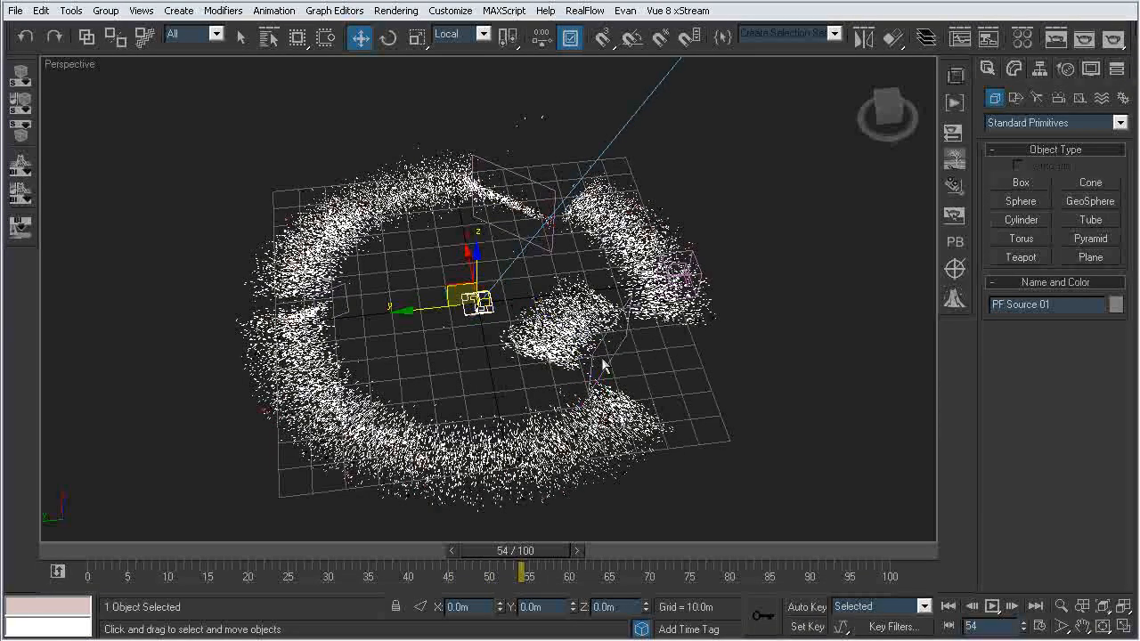
click(607, 355)
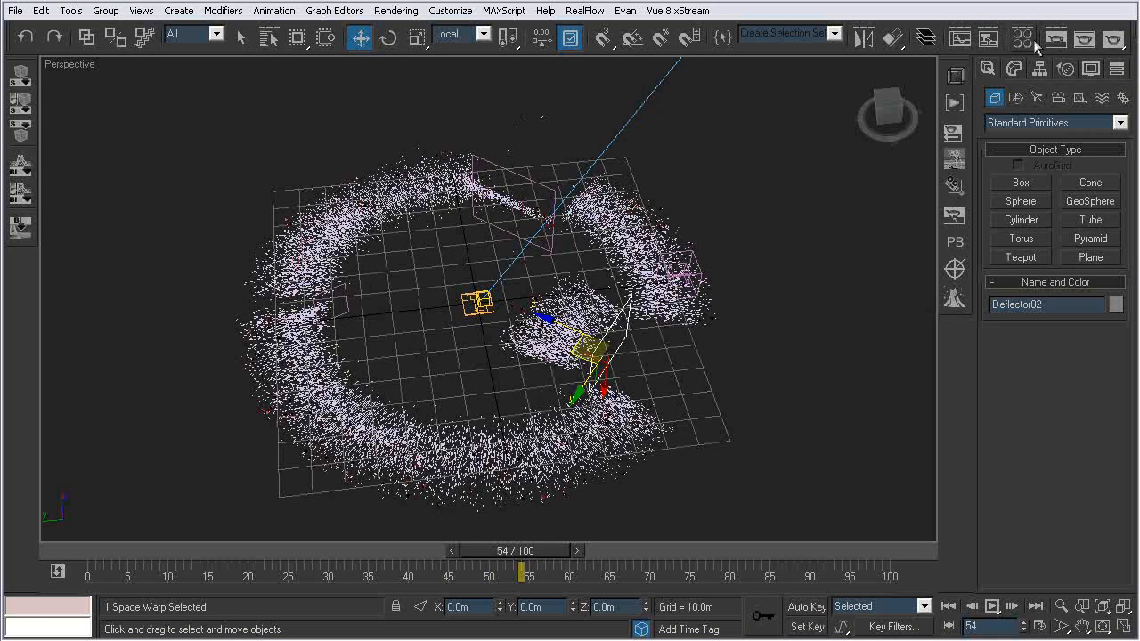
click(1014, 68)
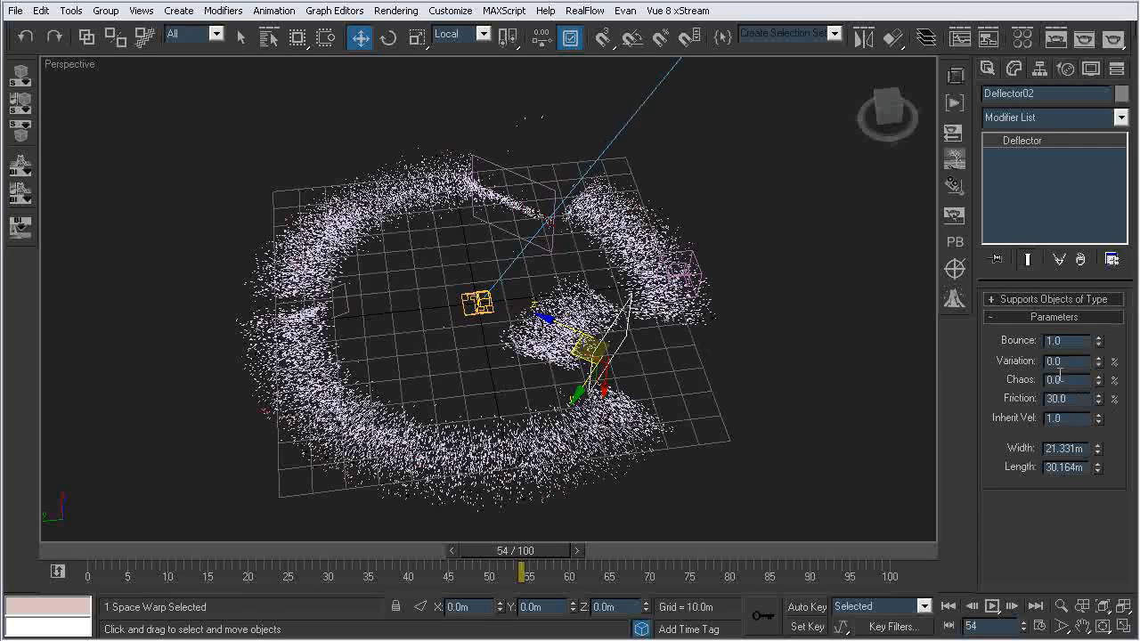
drag(1065, 340, 1016, 347)
text(.1)
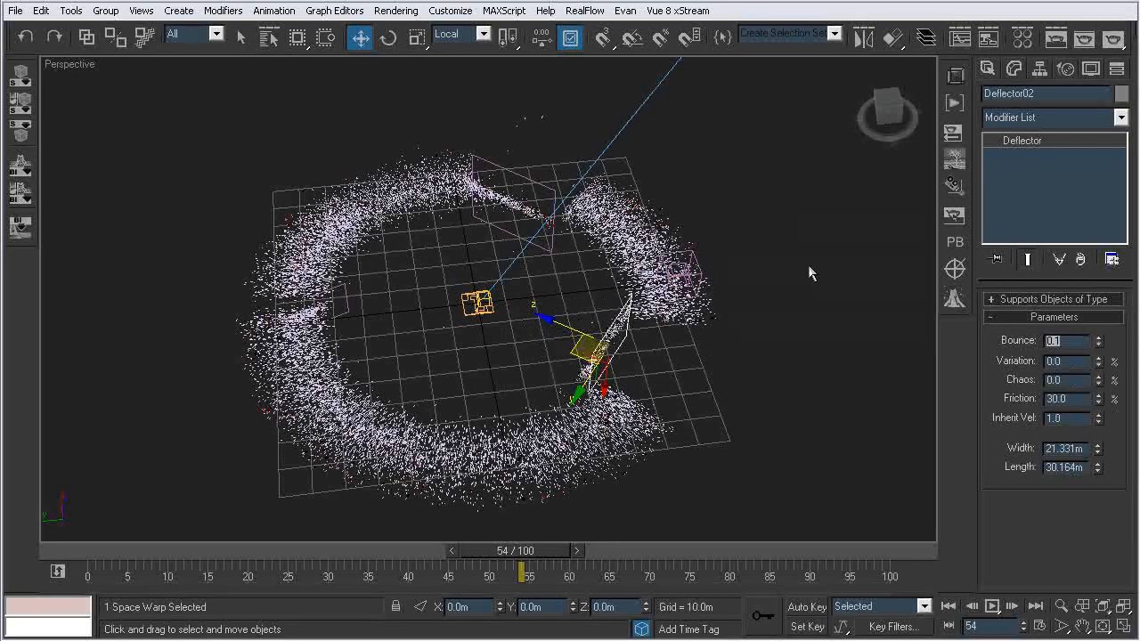
Deselect the deflector and scrub the animation to check how the particles collide with it
click(772, 411)
drag(541, 551, 666, 562)
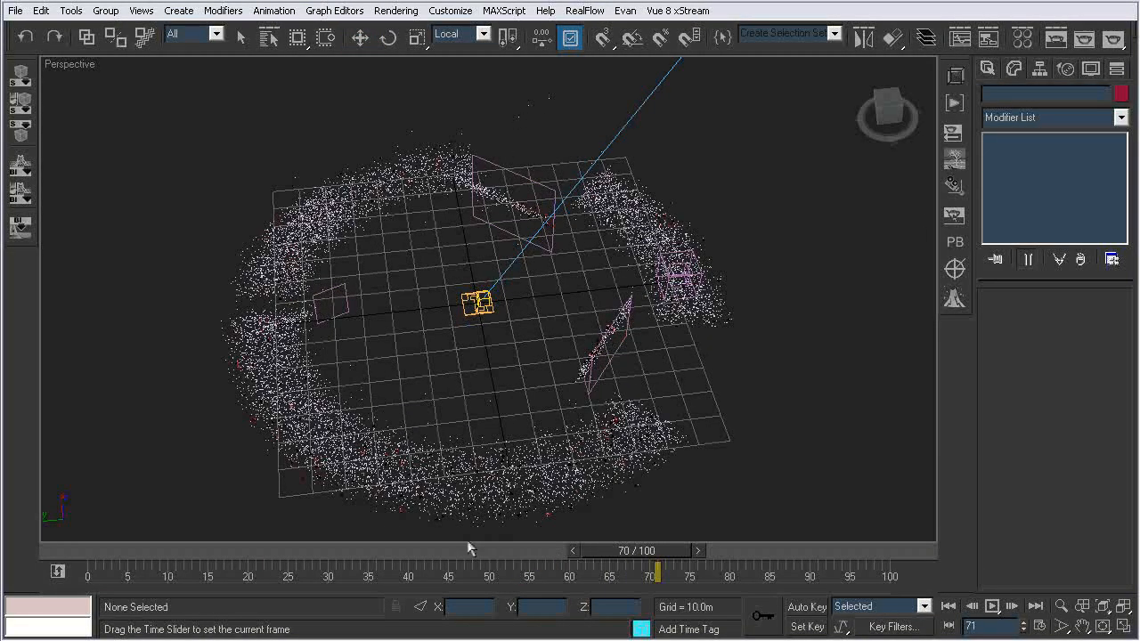
drag(316, 550, 483, 552)
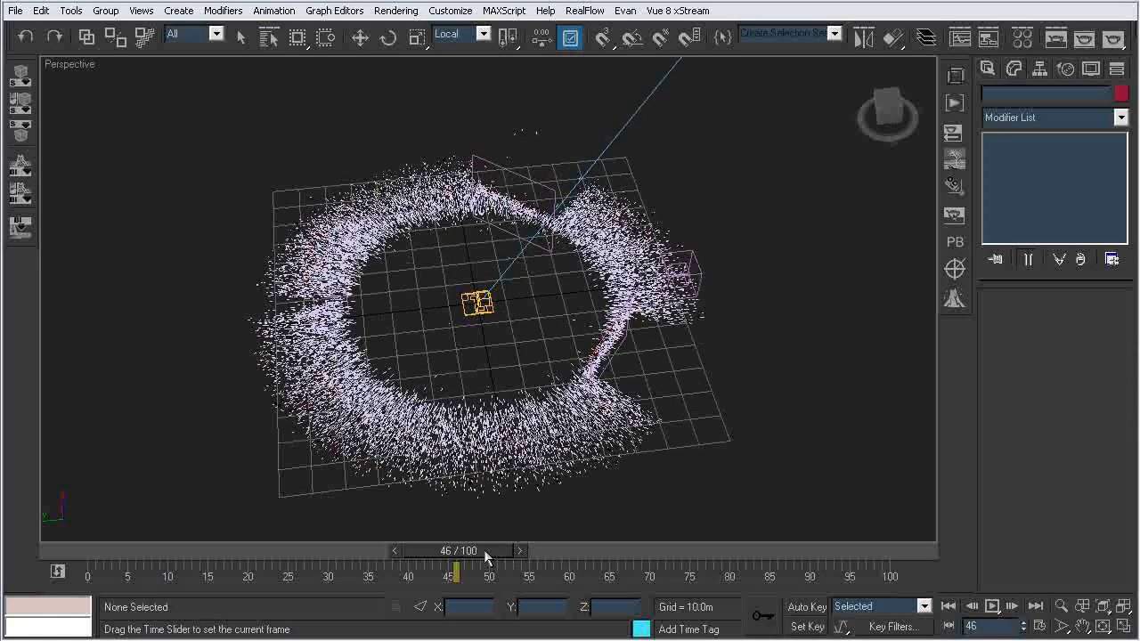
Open Particle View, bring Event 03 and Event 04 into view, and open the Particle Flow Preset Manager
key(w)
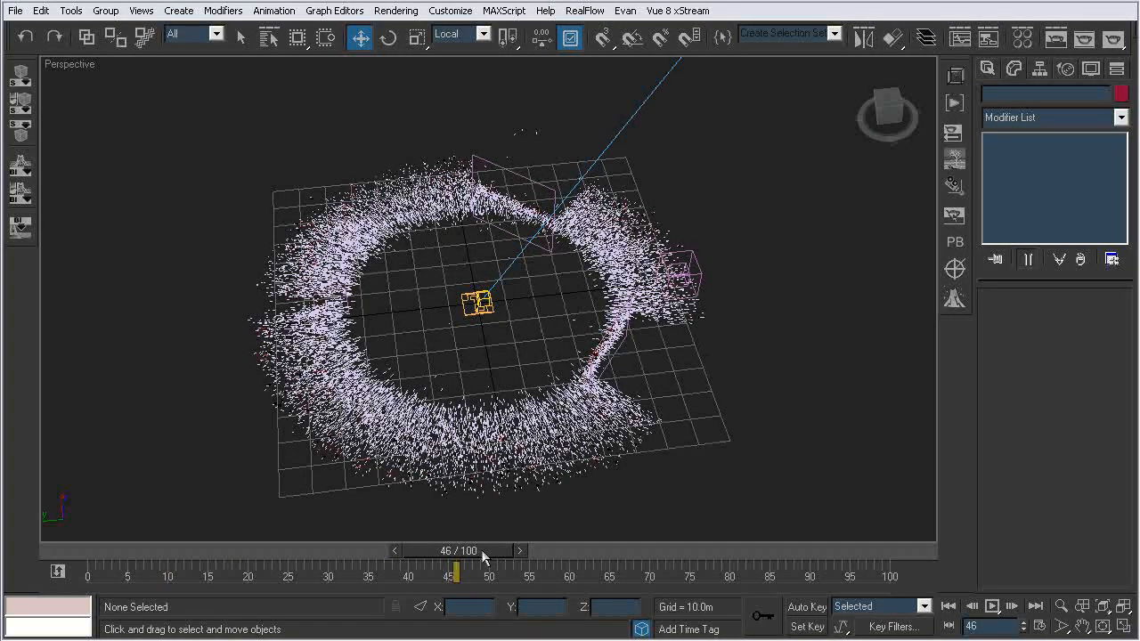
alt+middle_drag(424, 369, 454, 312)
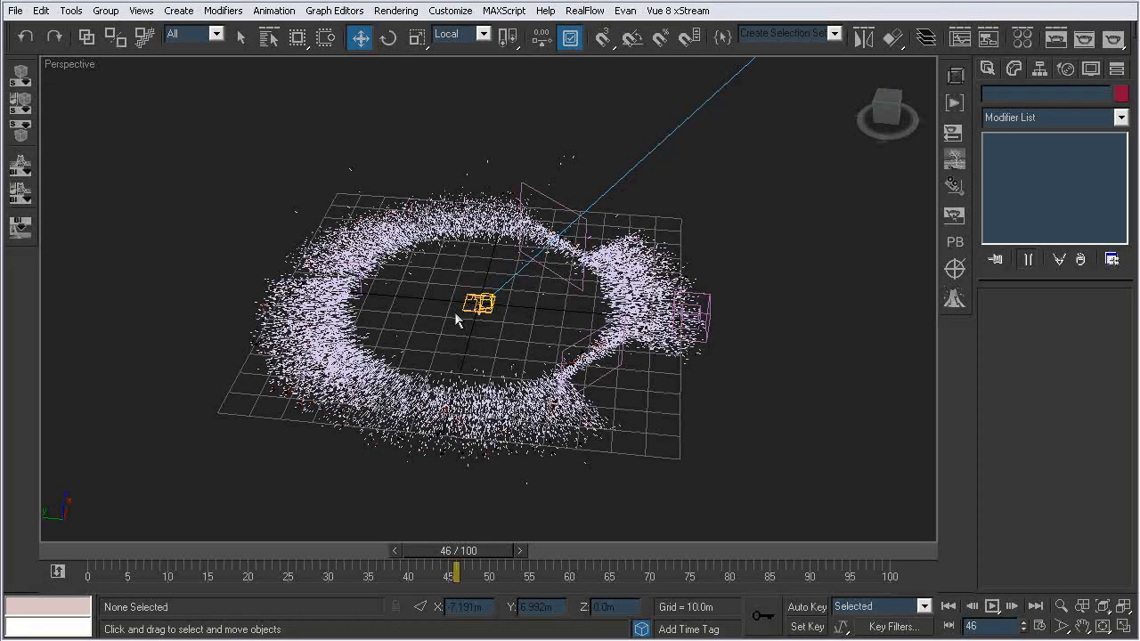
key(6)
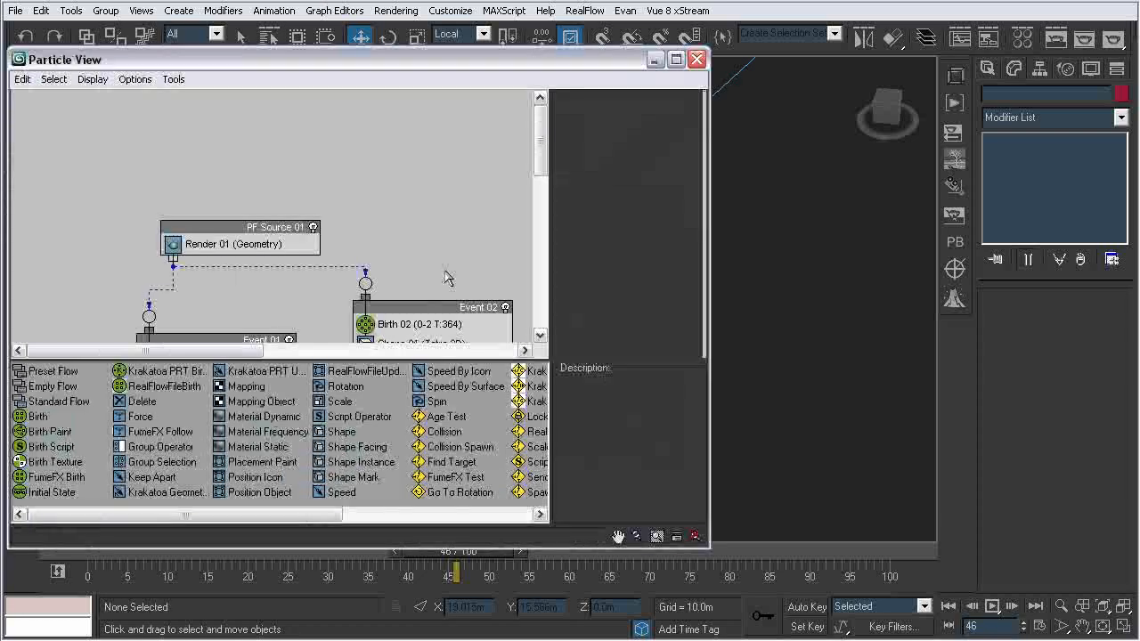
middle_drag(396, 249, 391, 180)
middle_drag(320, 259, 293, 244)
drag(55, 121, 489, 285)
click(174, 80)
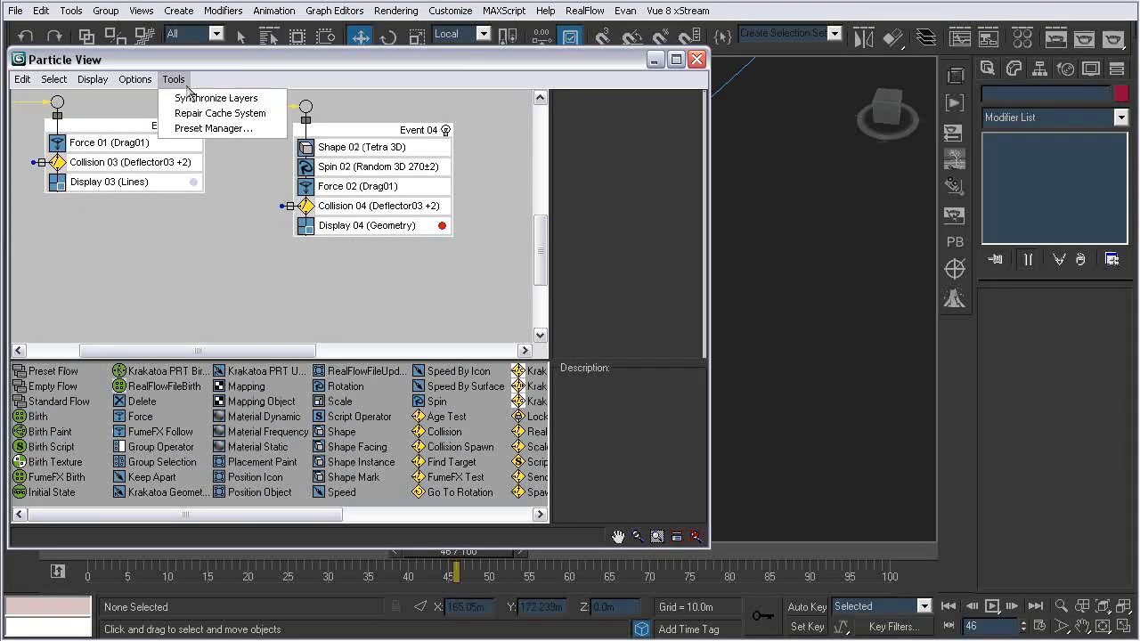
click(214, 128)
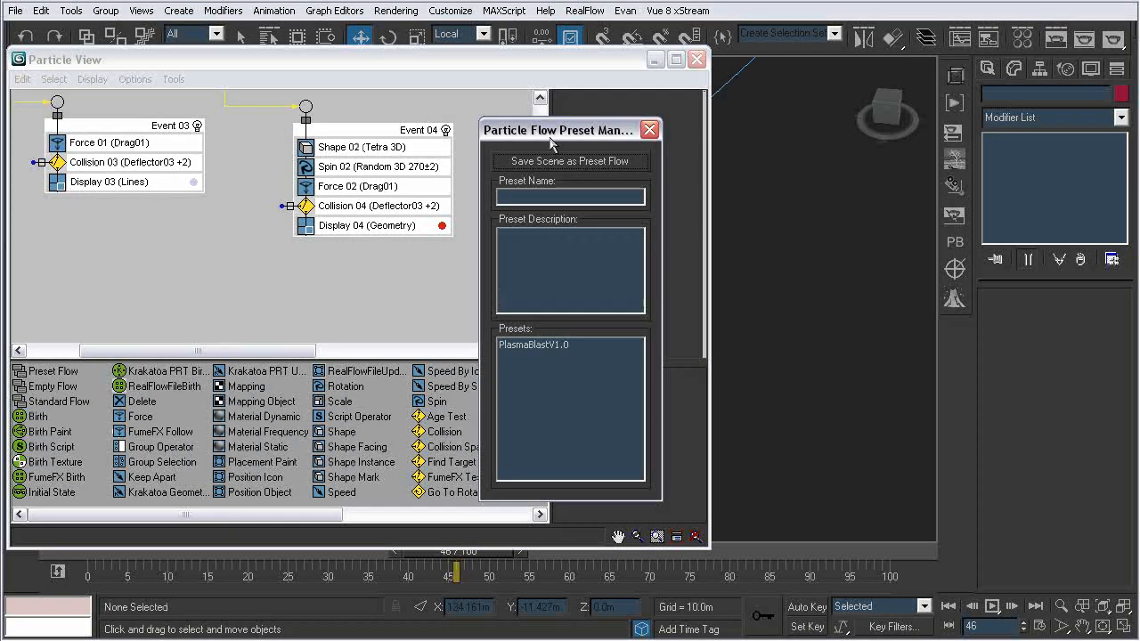
drag(549, 140, 437, 122)
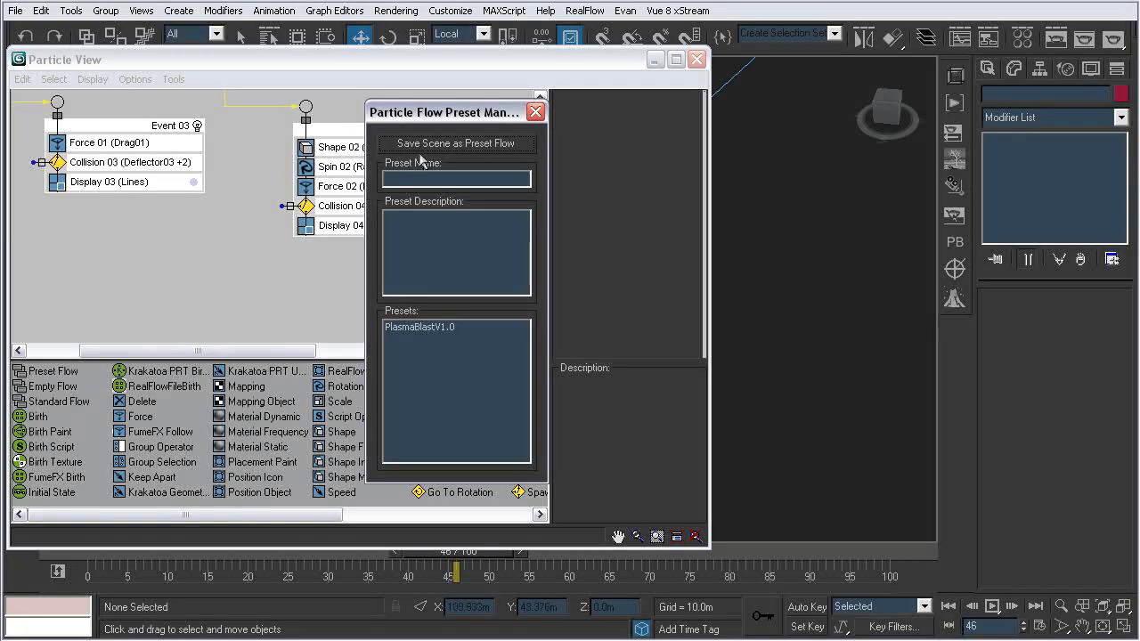
Name the new preset PlasmaBlast_Scene1024b
click(437, 179)
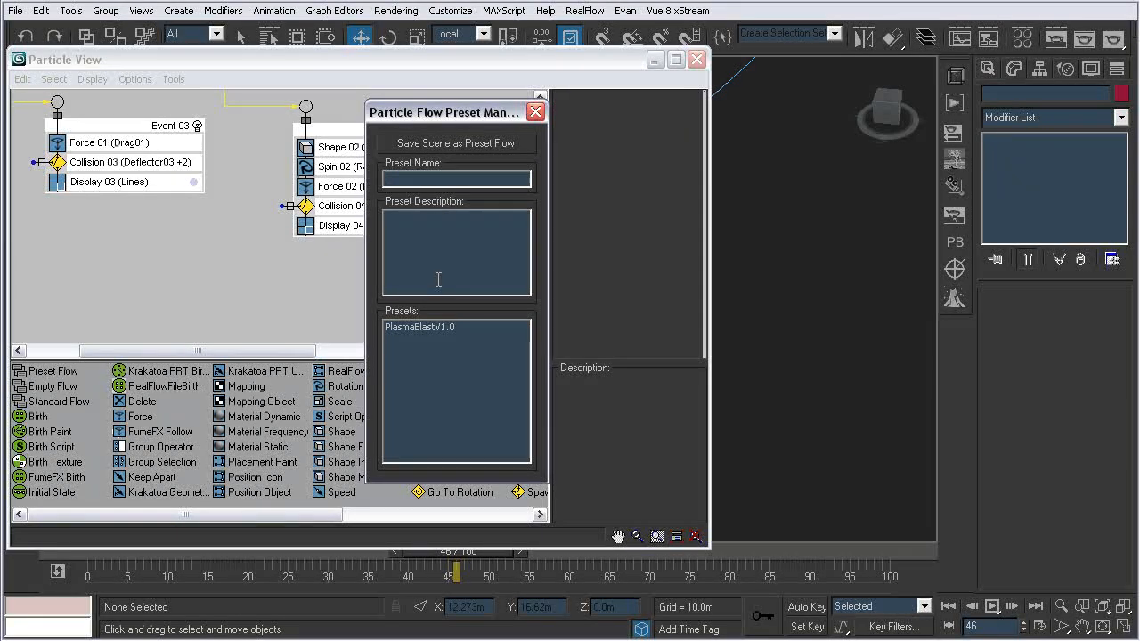
text(PlasmaBalst)
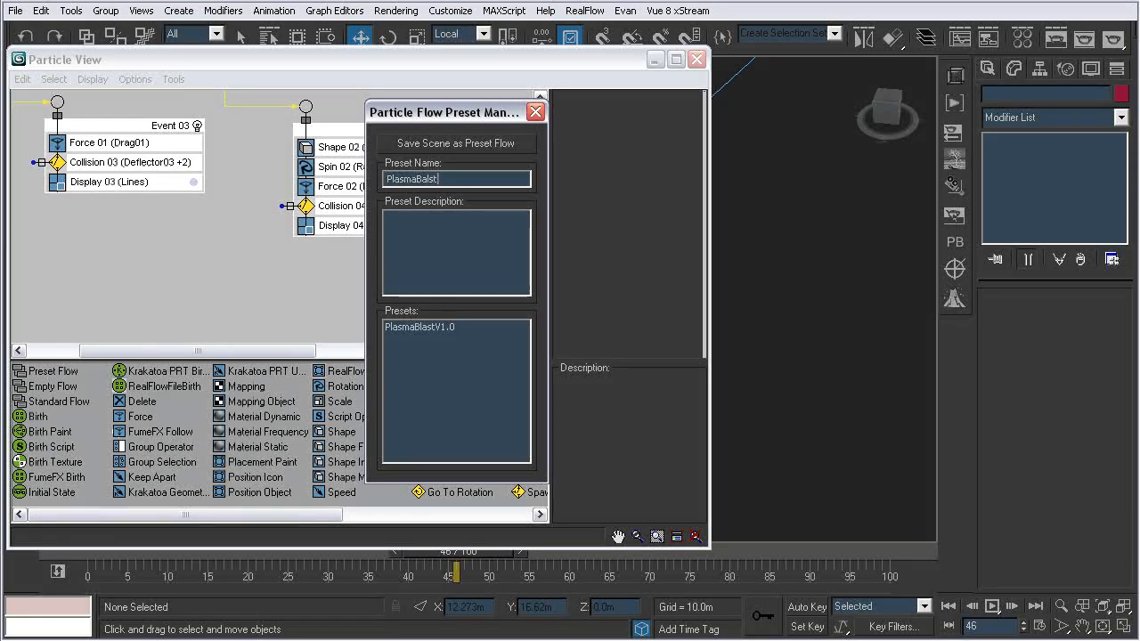
text(_Scene10024)
click(430, 179)
key(BackSpace)
key(BackSpace)
text(la)
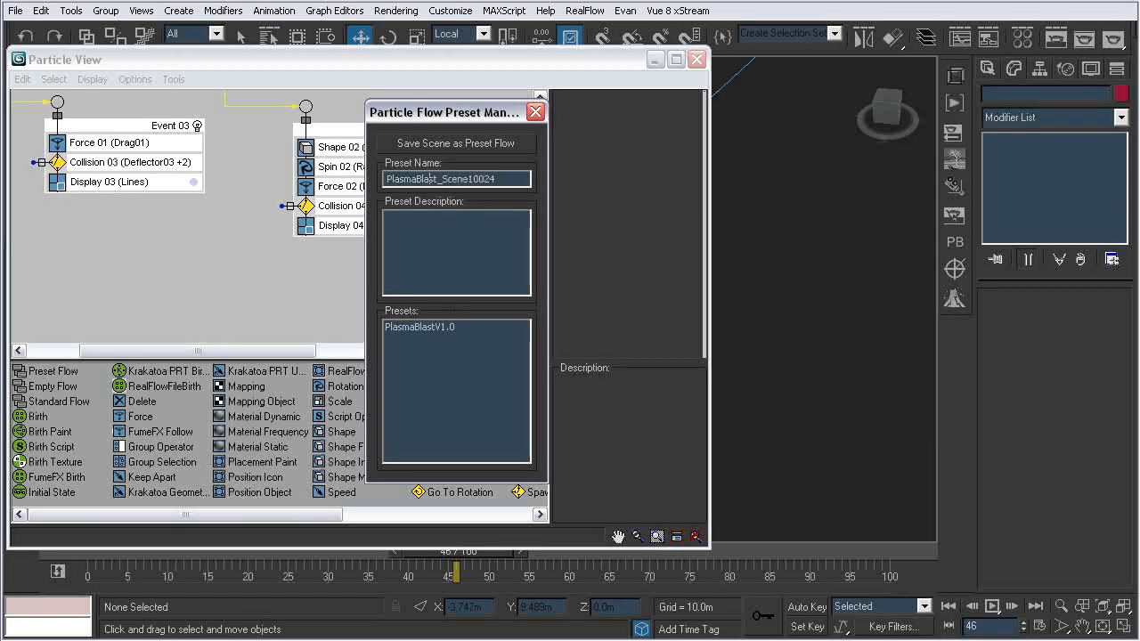
click(502, 180)
text(24b)
drag(508, 179, 395, 181)
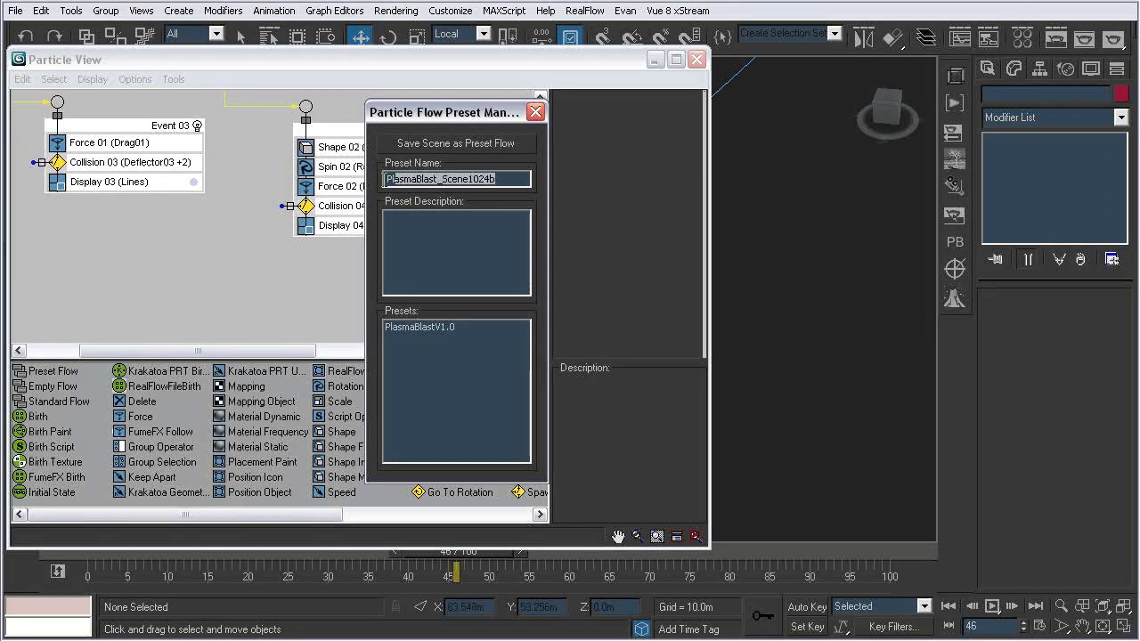
Enter the preset description "Preset plasma blast, setup to work with scene dynamically, no need to change anything."
click(386, 182)
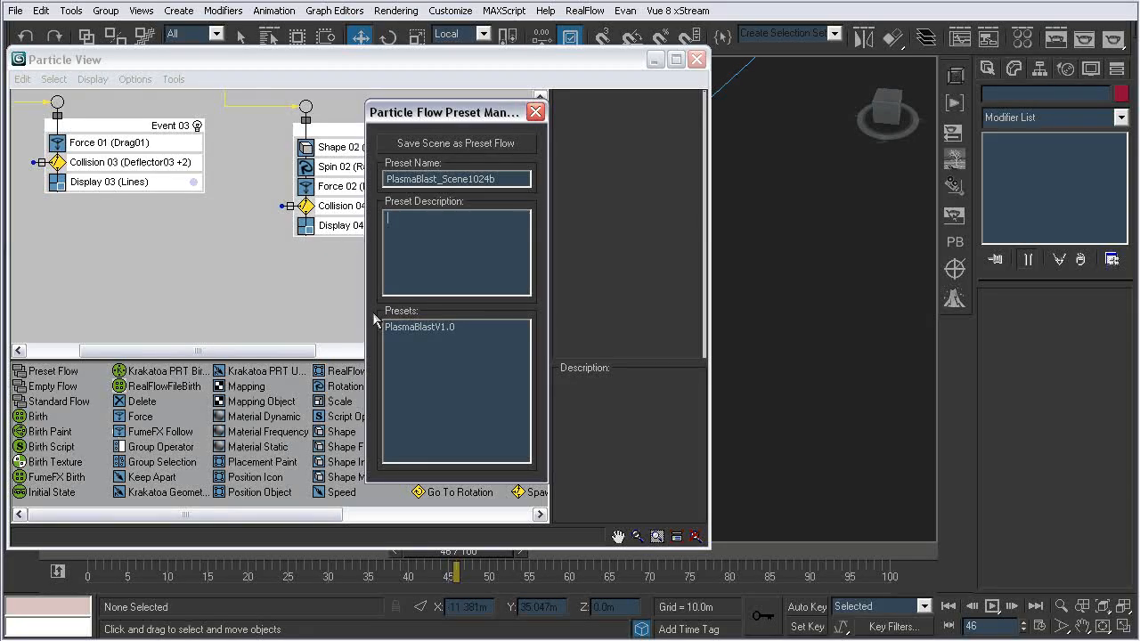
text(set plasma blast)
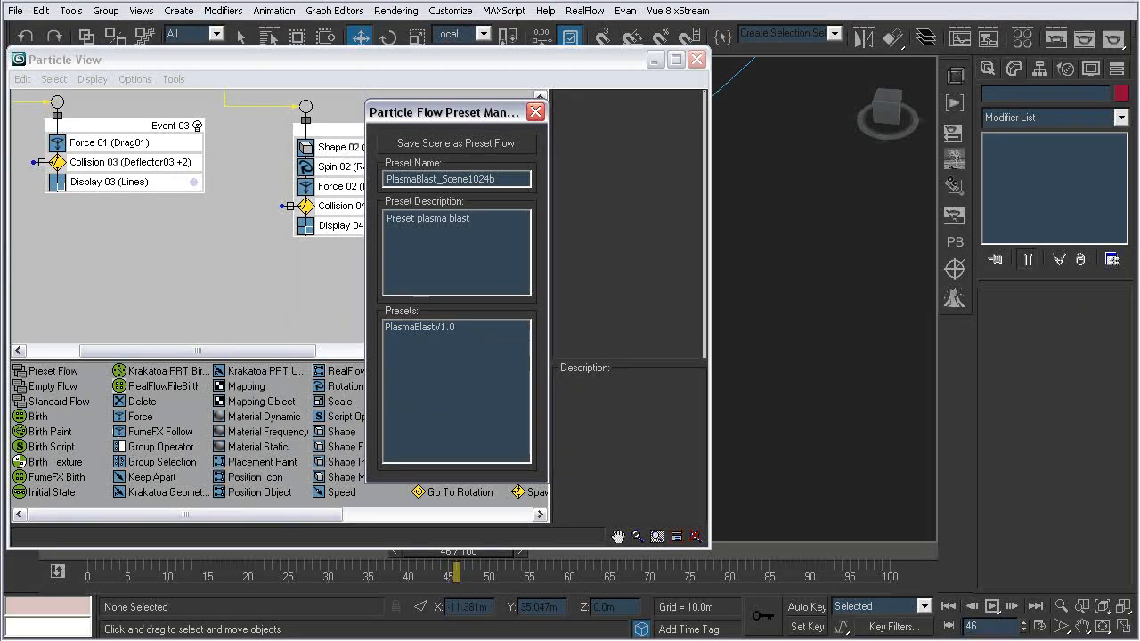
text(, setup to work with scene )
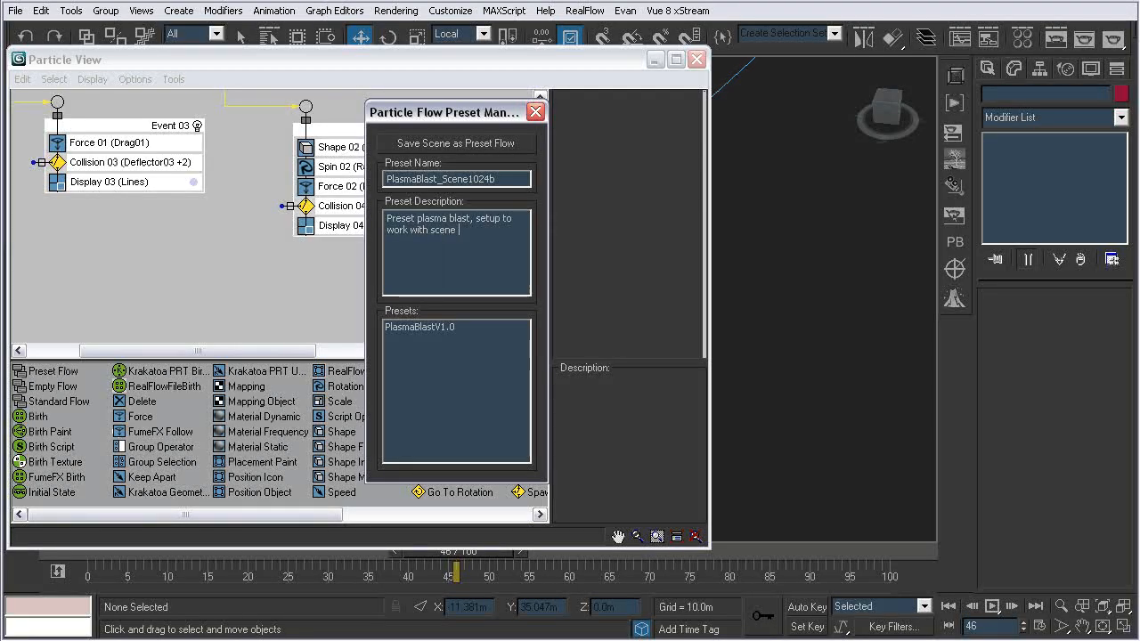
text(dynamically ,no need to change anything.)
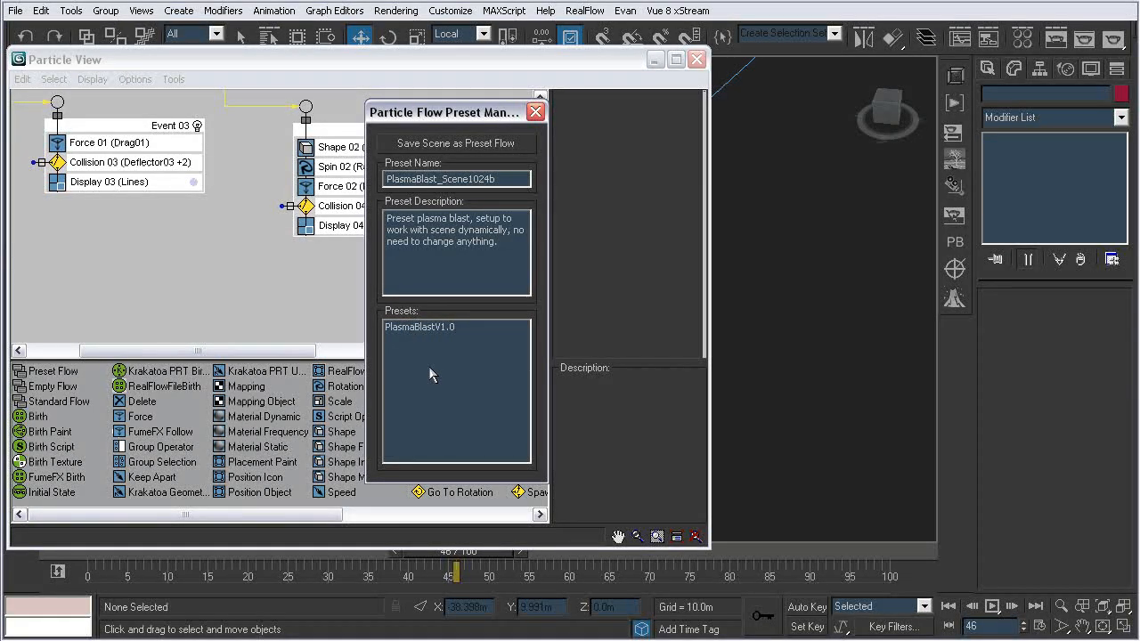
Save the scene as a preset flow and close the Preset Manager and Particle View
click(433, 148)
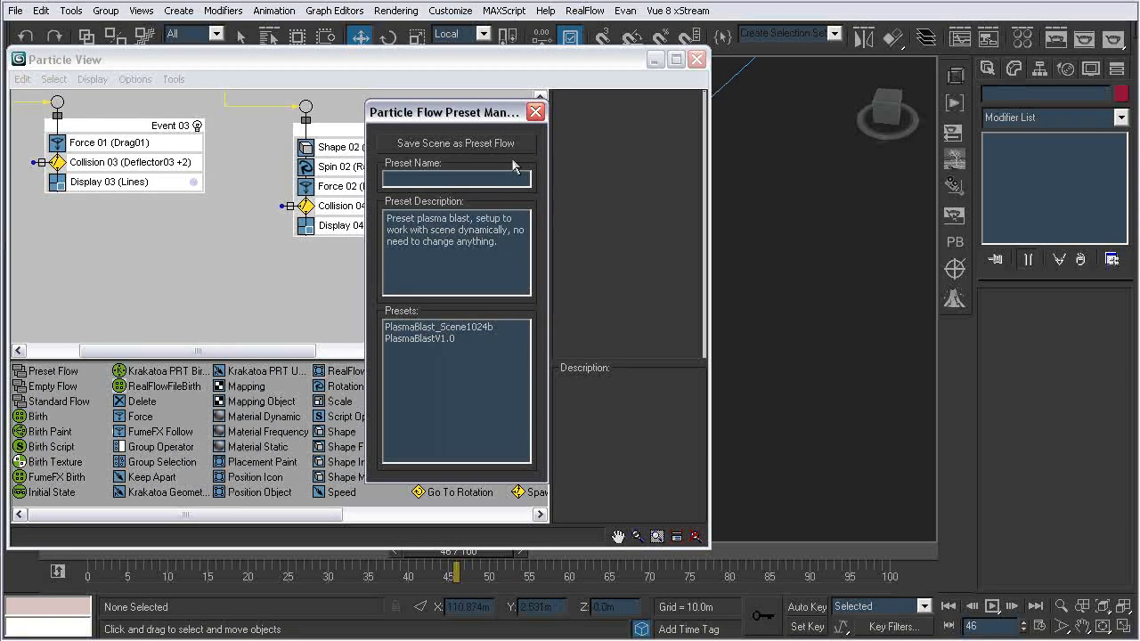
click(535, 112)
click(698, 60)
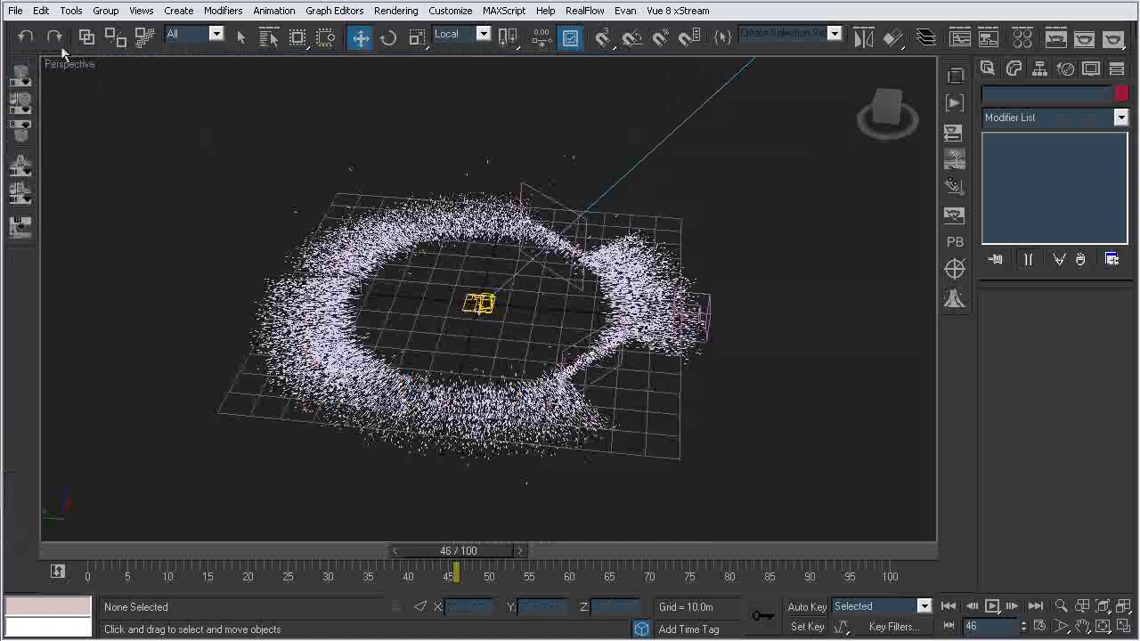
Reset the scene without saving the changes
click(41, 10)
mouse_move(15, 10)
click(29, 47)
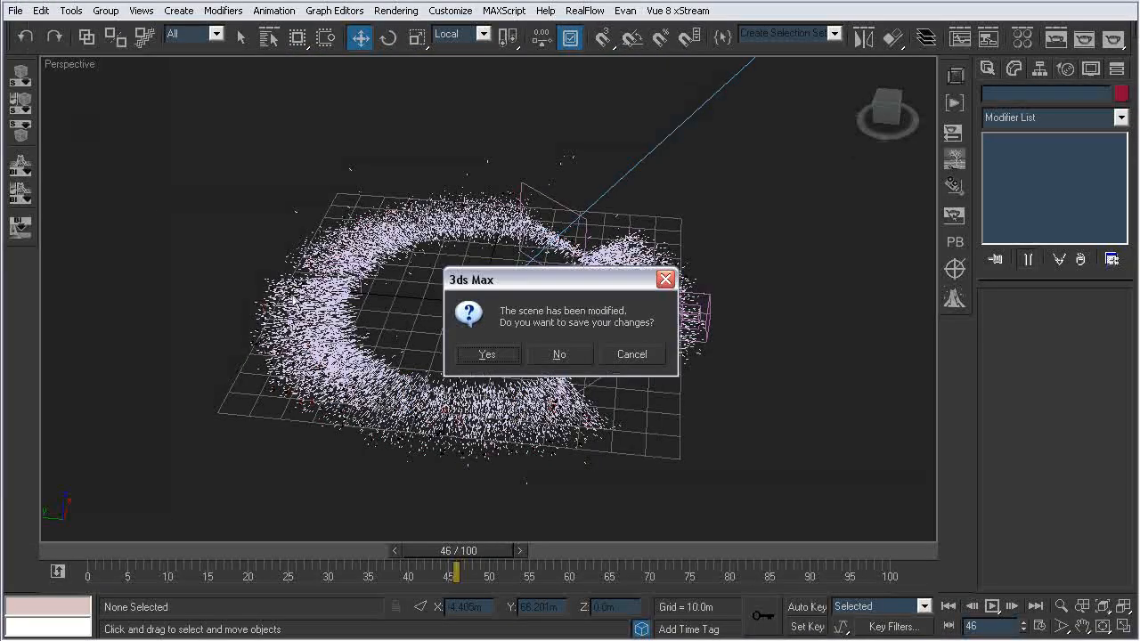
click(584, 358)
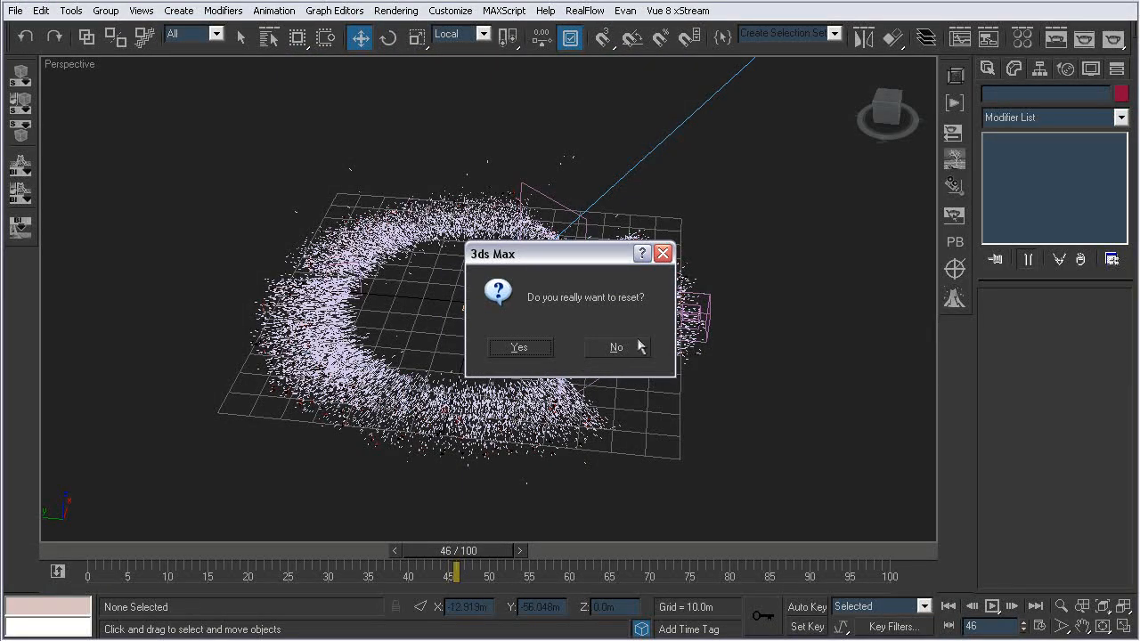
click(526, 348)
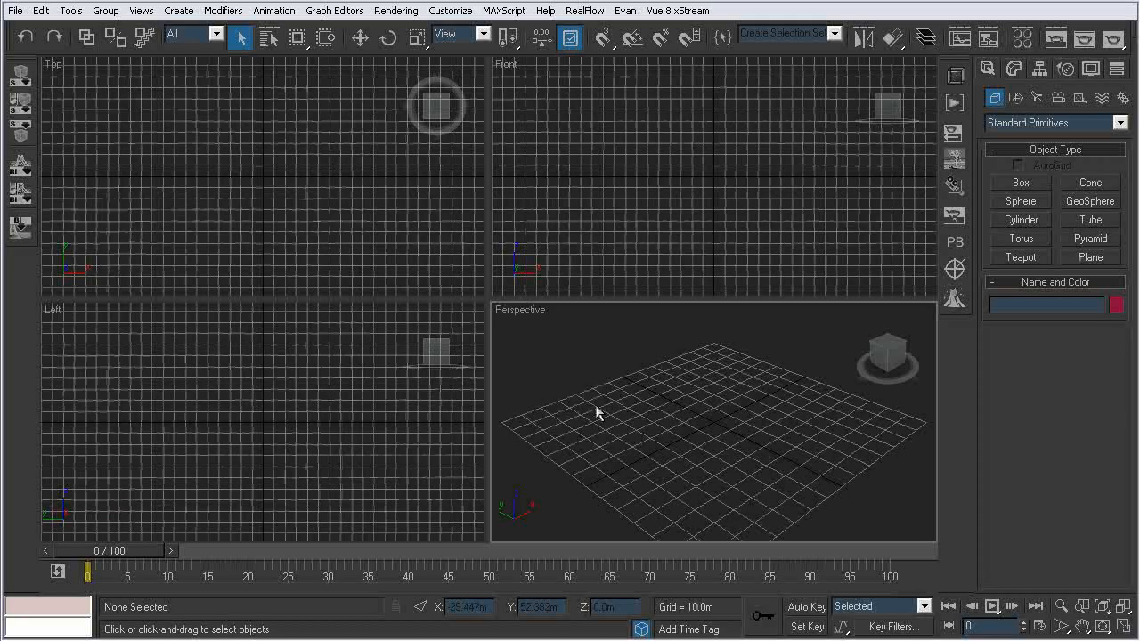
Maximize the Perspective viewport, add a Preset Flow from PlasmaBlast_Scene1024b in Particle View, and deselect the loaded objects
key(alt+w)
mouse_move(519, 342)
alt+middle_down()
mouse_move(540, 303)
mouse_move(532, 346)
alt+middle_up()
scroll(532, 347, down, 3)
key(6)
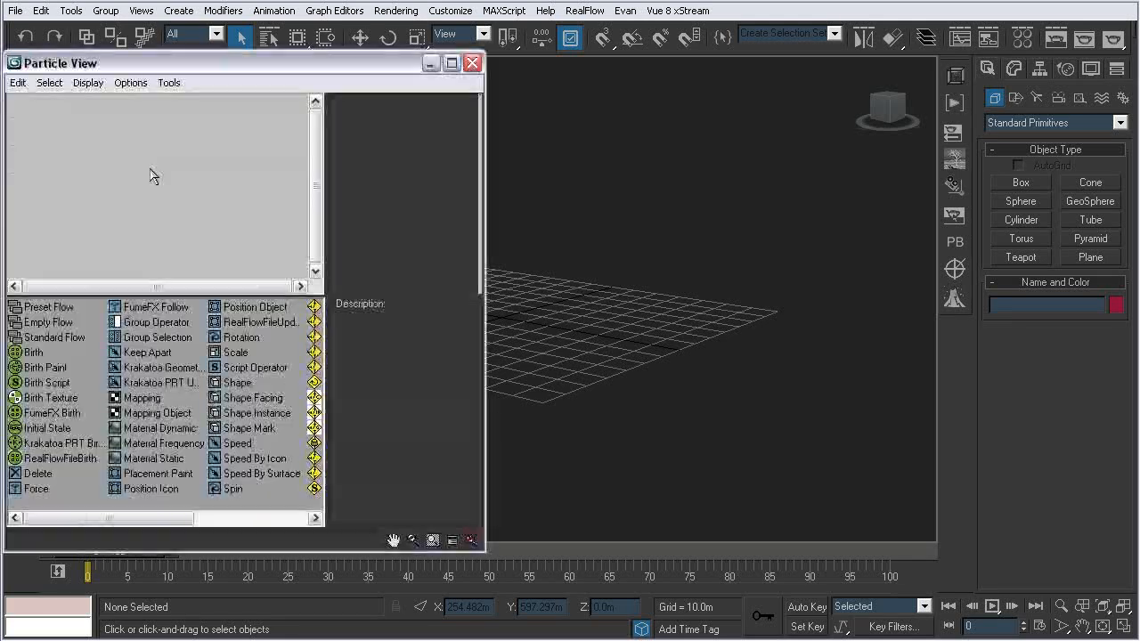
drag(53, 312, 101, 186)
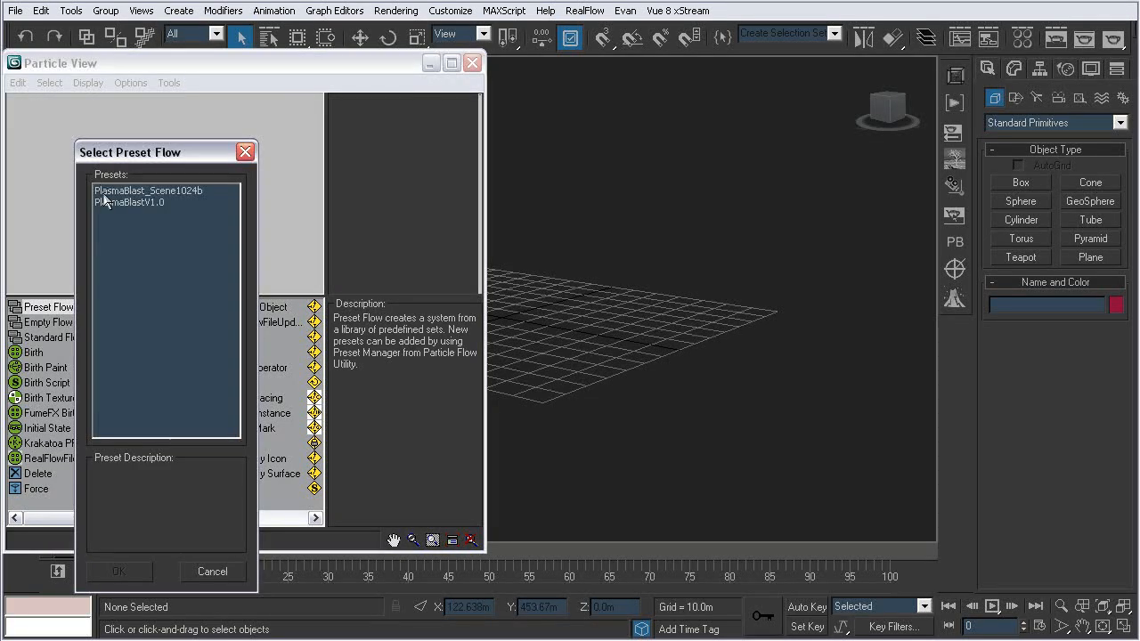
click(122, 192)
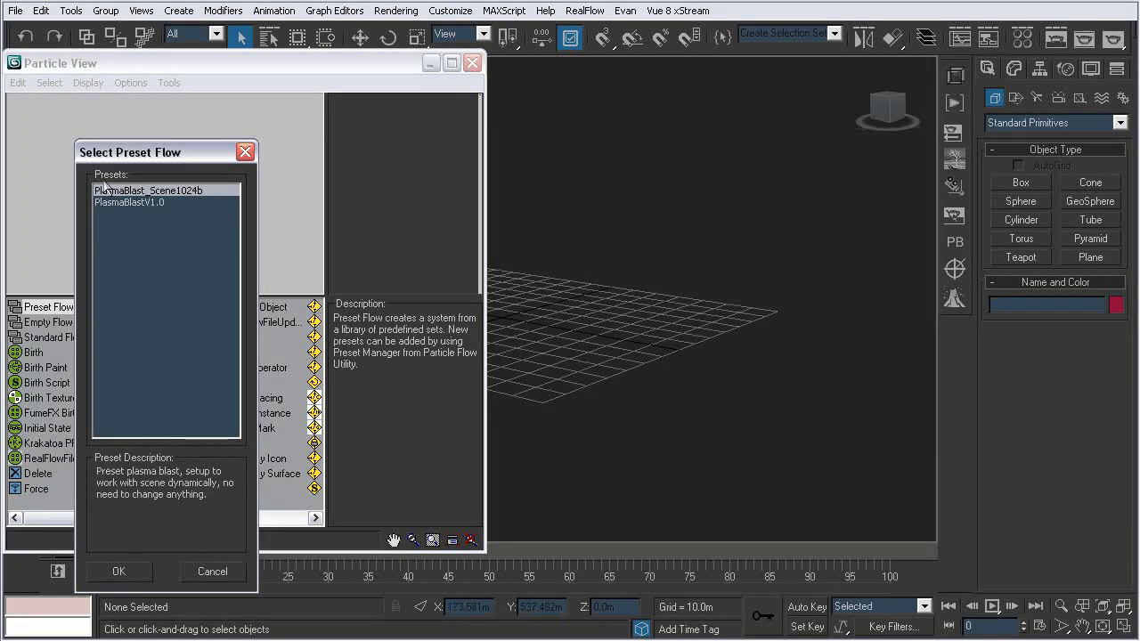
click(118, 574)
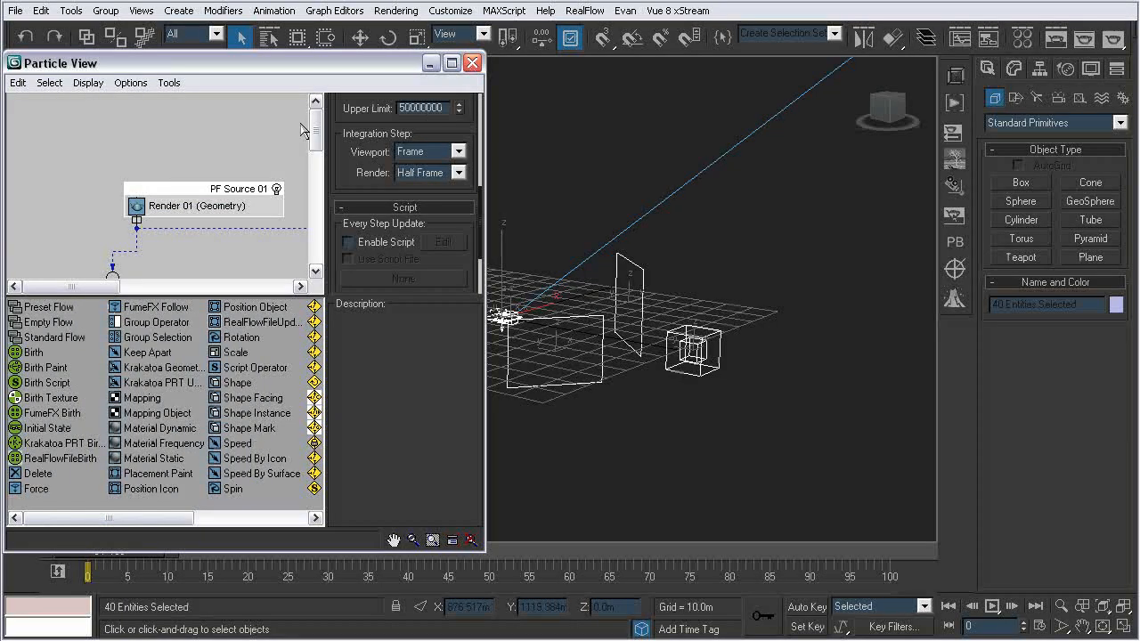
click(473, 63)
click(475, 223)
Scrub the animation to about frame 47 to check the particles against the deflectors, and return to frame 0
alt+middle_drag(349, 303, 401, 407)
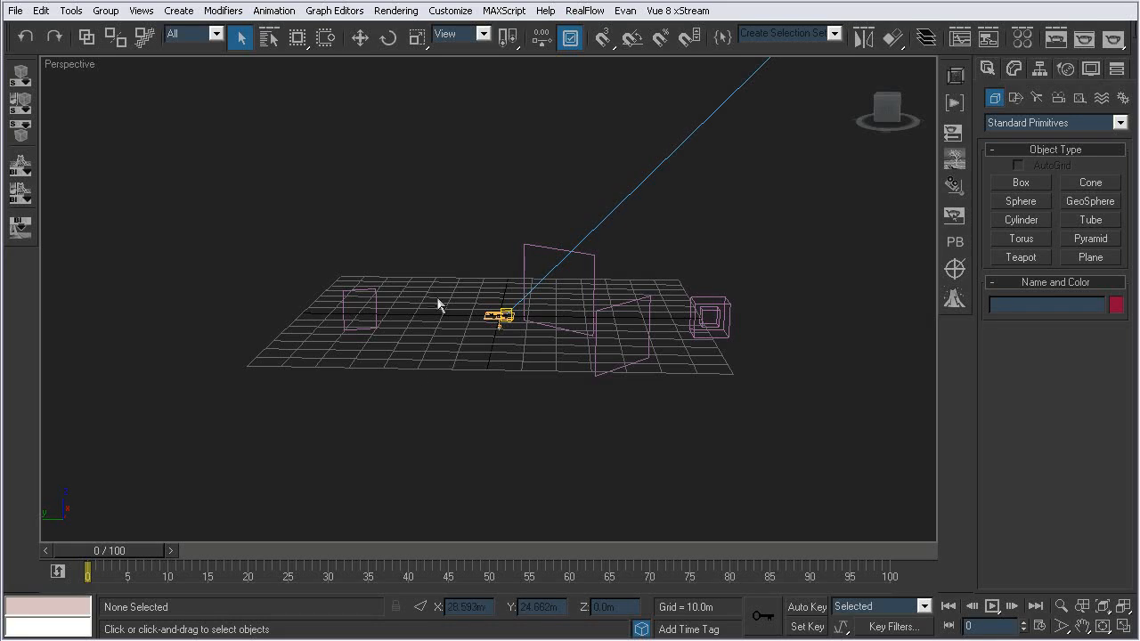
alt+middle_drag(407, 235, 374, 356)
drag(165, 551, 479, 549)
alt+middle_drag(391, 428, 393, 395)
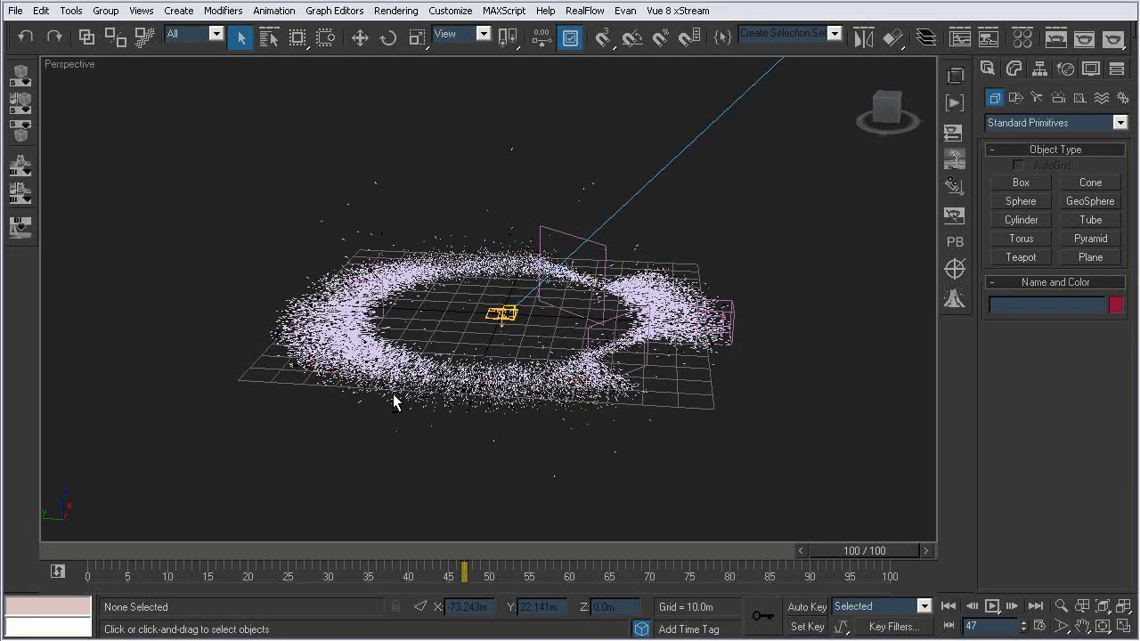
key(Home)
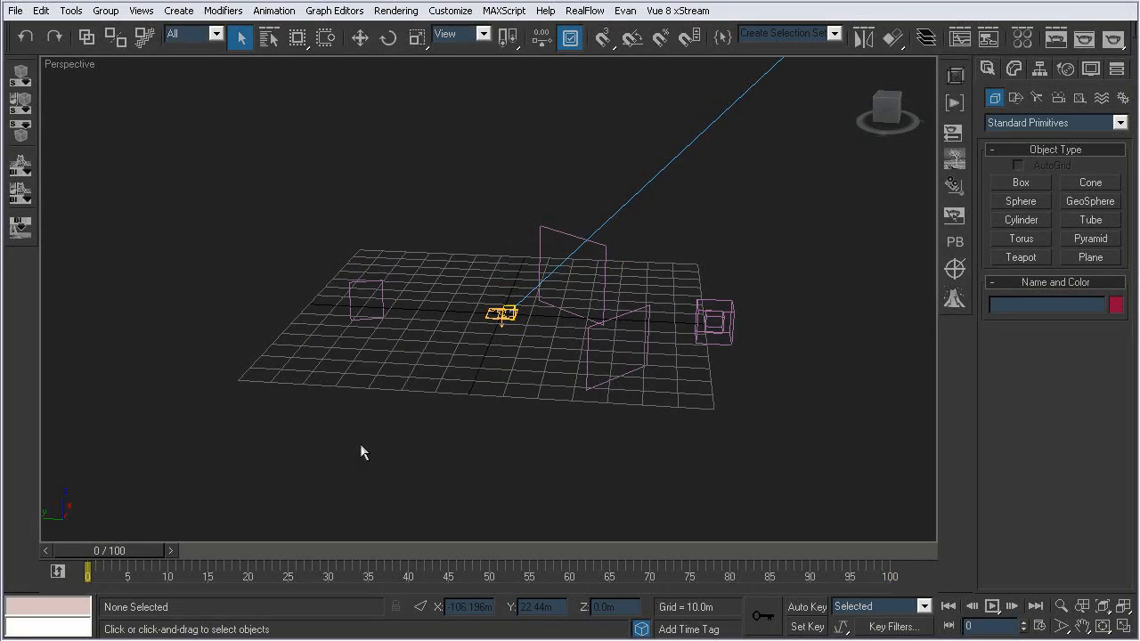
alt+middle_drag(326, 379, 342, 390)
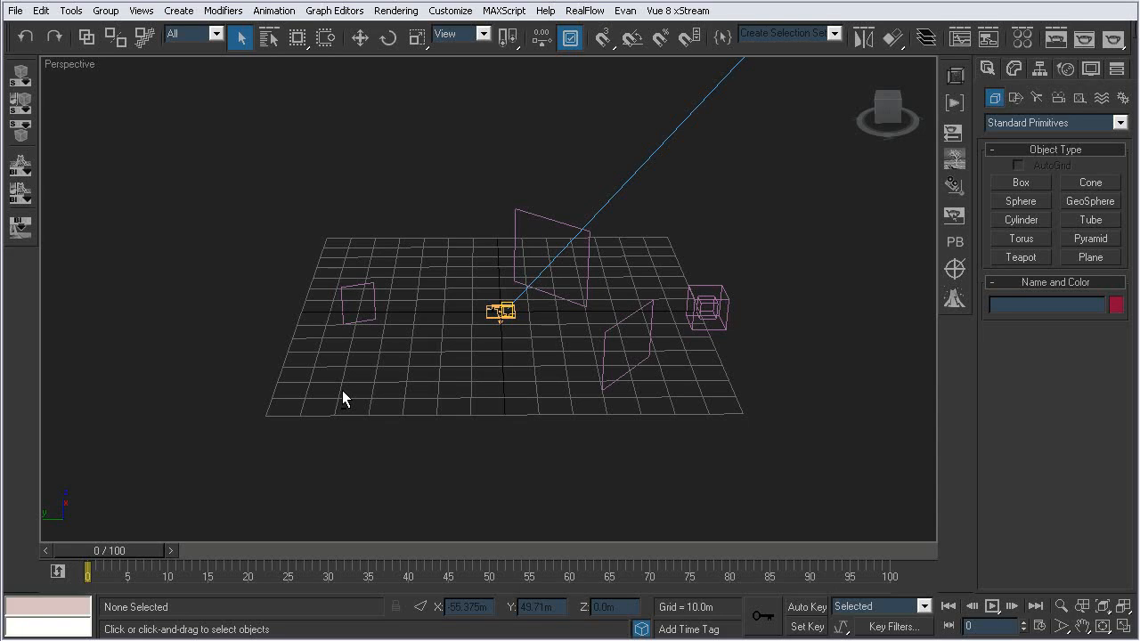